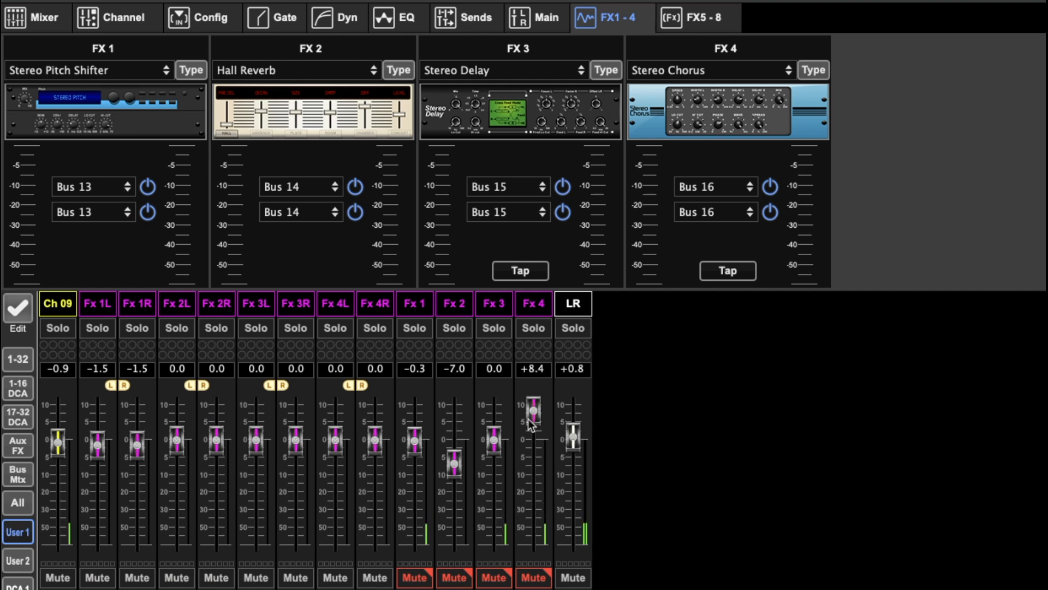
Toggle the Fx 1 mute off and on twice to compare the sound with and without the pitch shifter.
{"action": "left_click", "coordinate": [414, 576]}
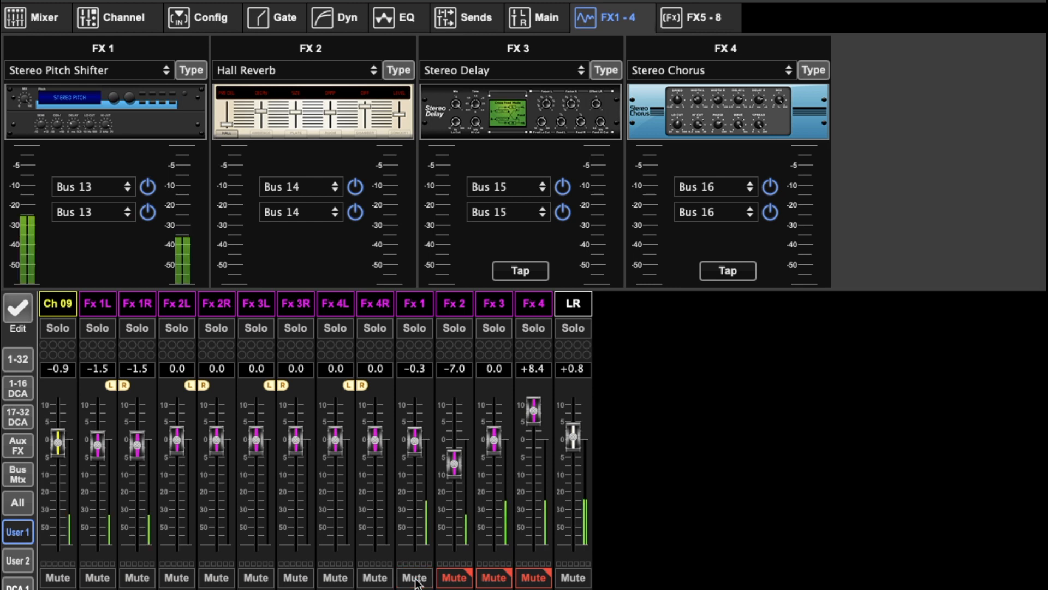
{"action": "left_click", "coordinate": [415, 579]}
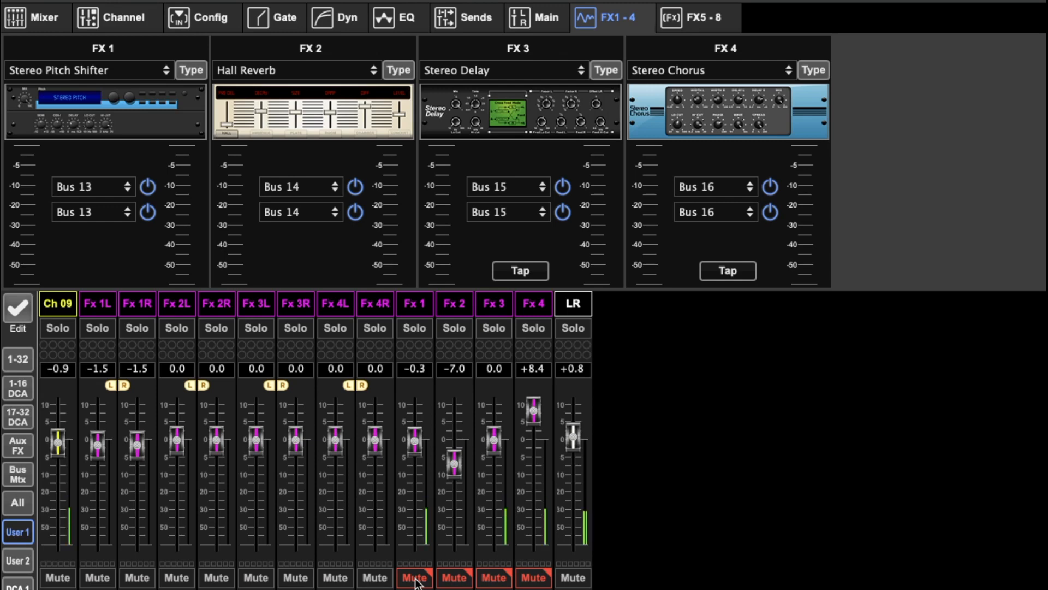
{"action": "left_click", "coordinate": [415, 579]}
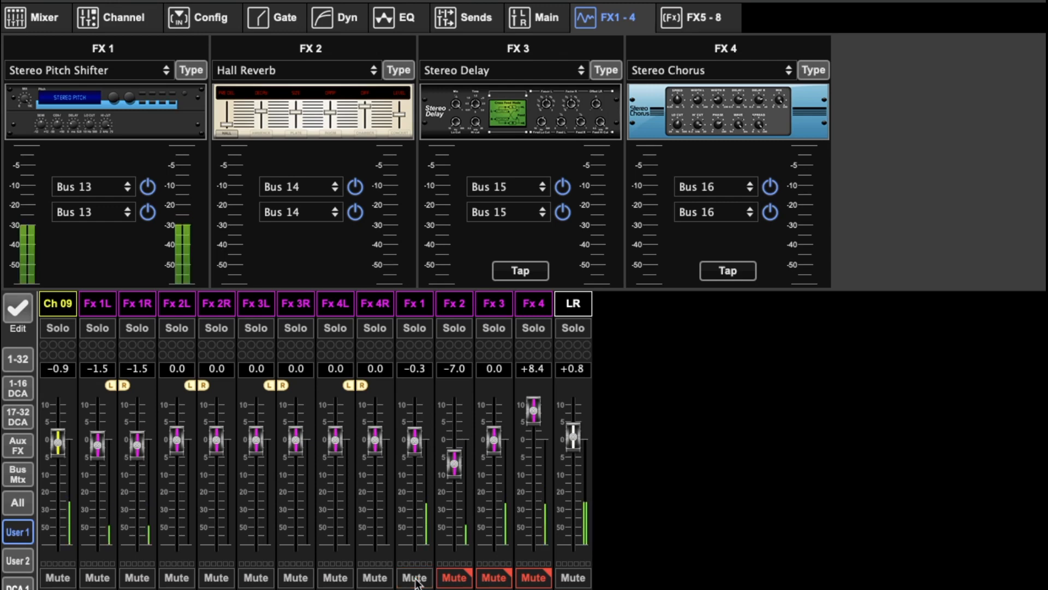
{"action": "left_click", "coordinate": [415, 580]}
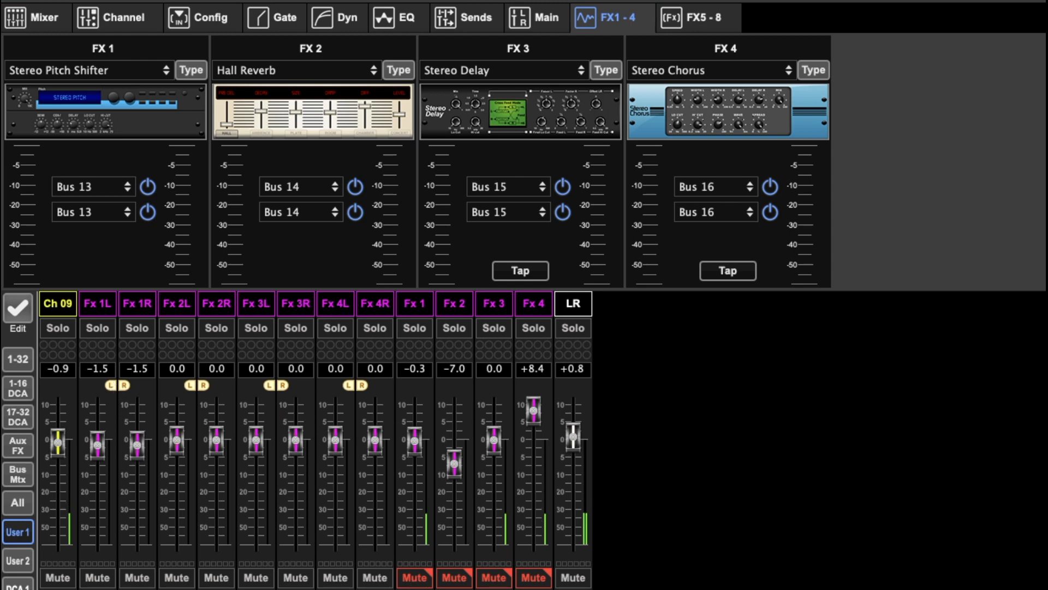
Audition Fx 1 with its stereo return briefly soloed and Fx 2 briefly unmuted, leaving both sends muted.
{"action": "left_click", "coordinate": [414, 578]}
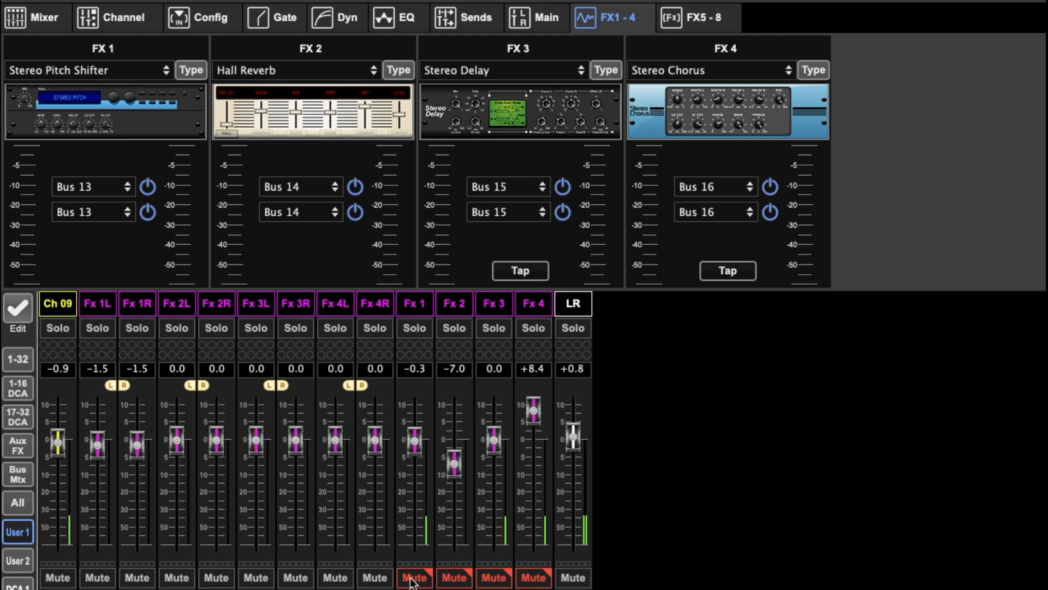
{"action": "left_click", "coordinate": [99, 329]}
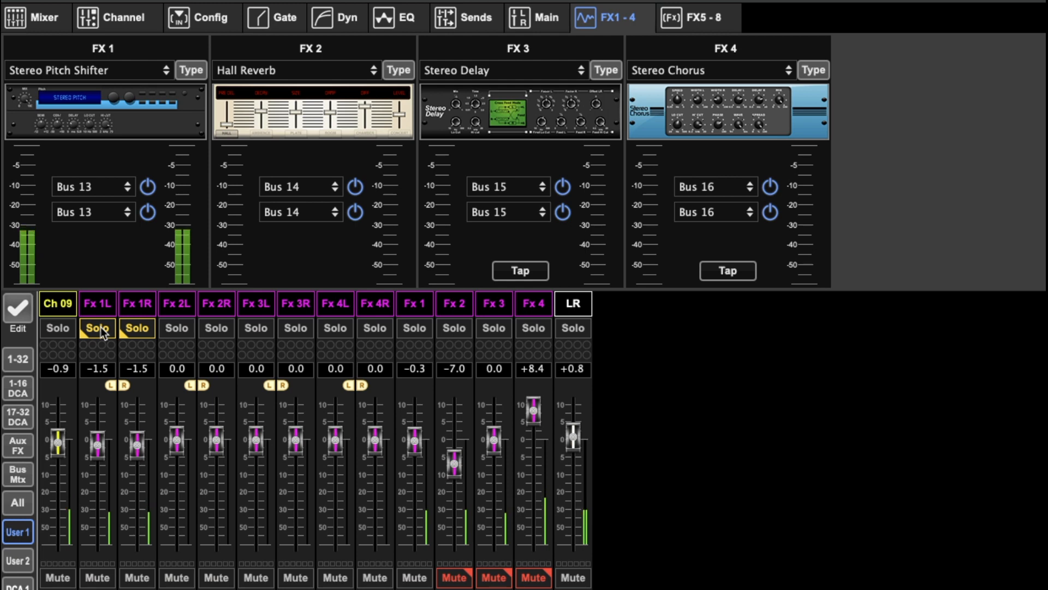
{"action": "left_click", "coordinate": [99, 330]}
{"action": "left_click", "coordinate": [453, 579]}
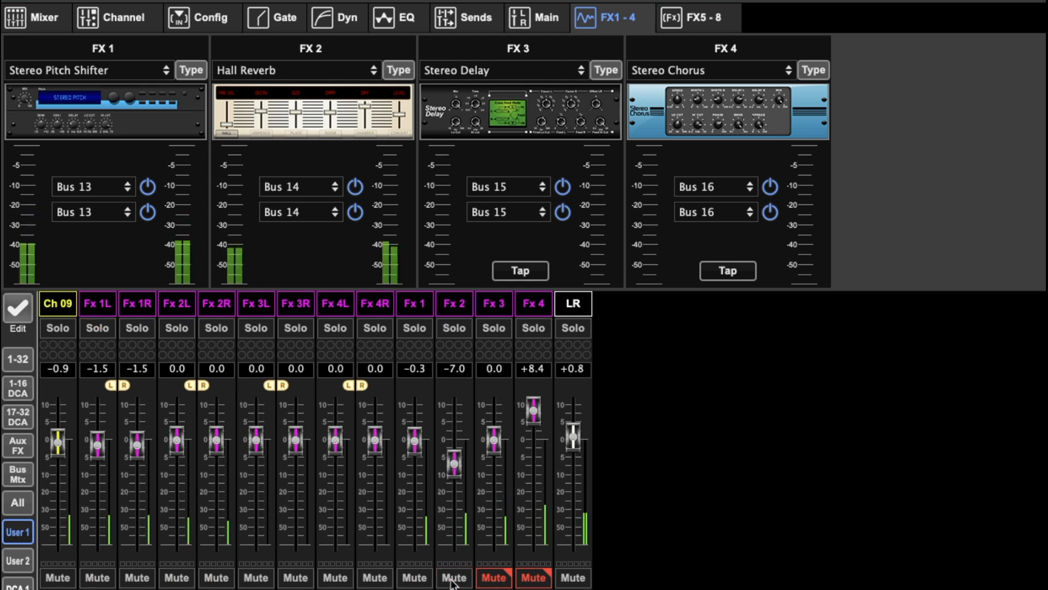
{"action": "left_click", "coordinate": [452, 580]}
{"action": "left_click", "coordinate": [413, 577]}
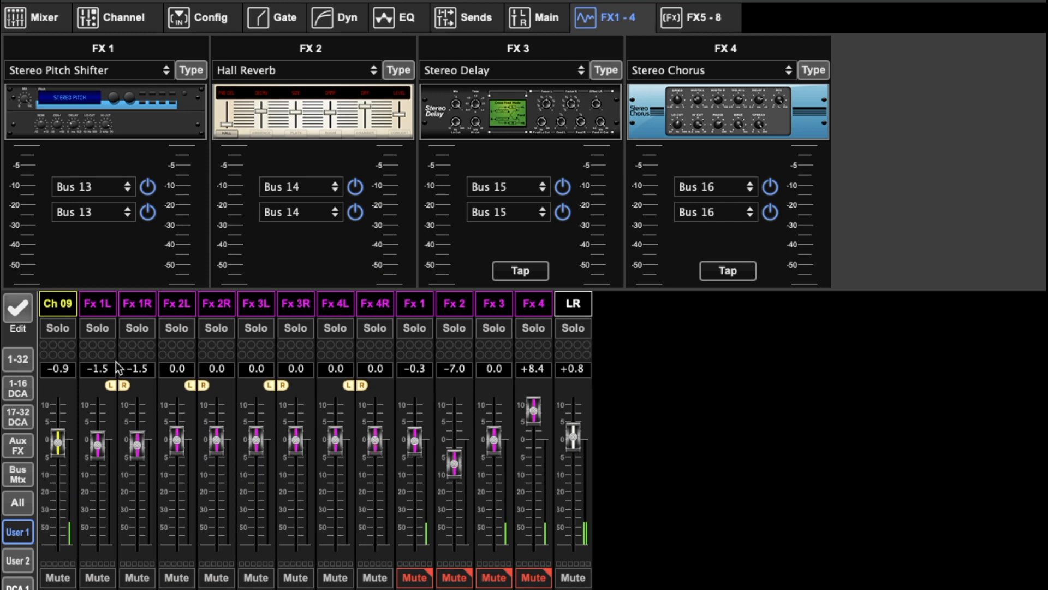
Solo and unsolo the linked Fx 1L/1R returns twice while Fx 1 stays muted.
{"action": "left_click", "coordinate": [103, 330]}
{"action": "left_click", "coordinate": [102, 330]}
{"action": "left_click", "coordinate": [100, 329]}
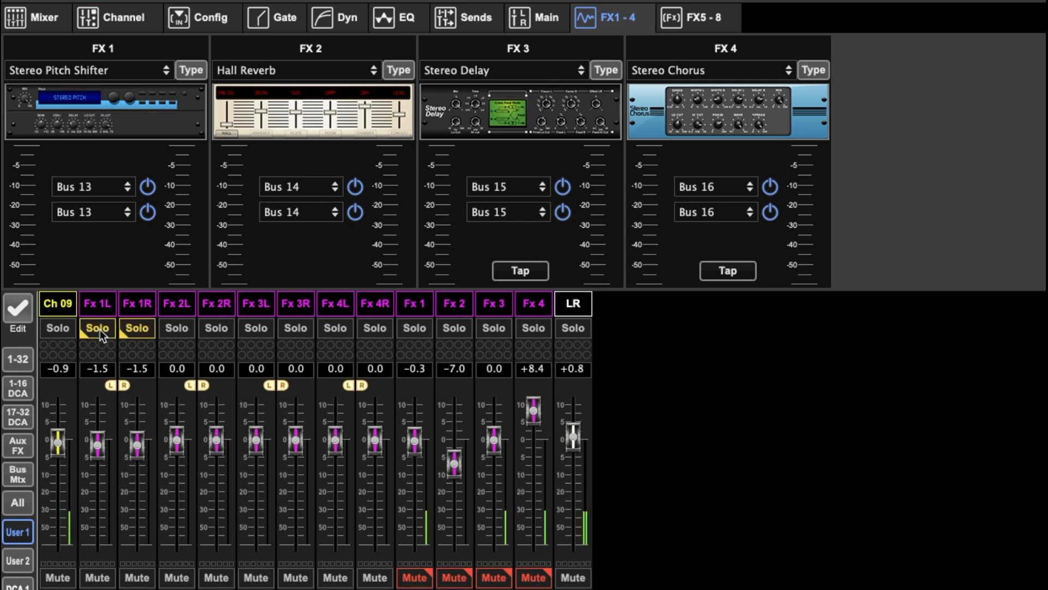
{"action": "left_click", "coordinate": [100, 330]}
Unmute Fx 1 and Fx 2, and briefly solo the linked Fx 2L/2R returns to audition the reverb.
{"action": "left_click", "coordinate": [418, 581]}
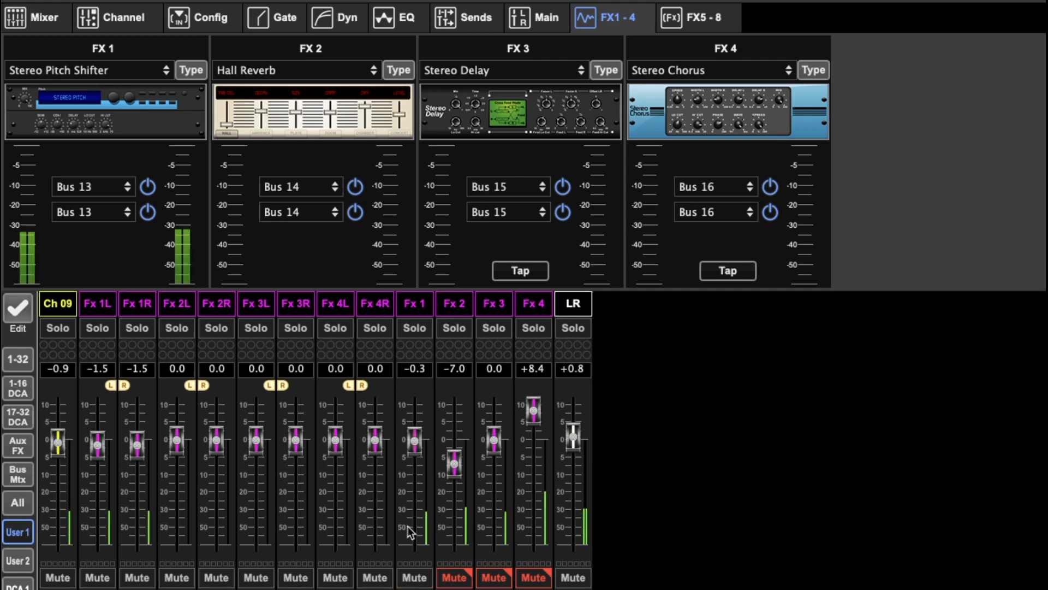
{"action": "left_click", "coordinate": [462, 578]}
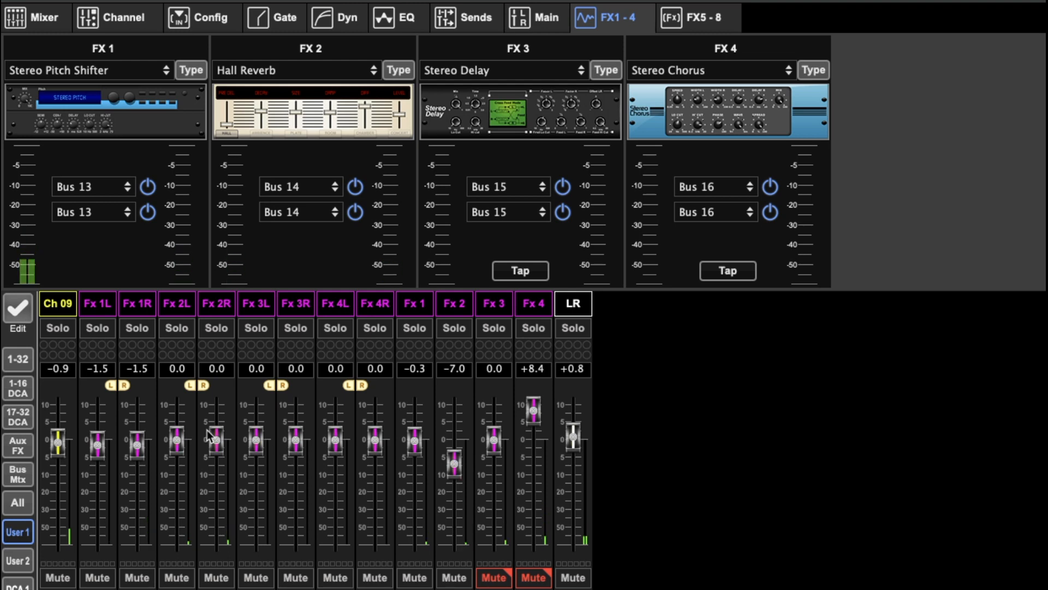
{"action": "left_click", "coordinate": [179, 330]}
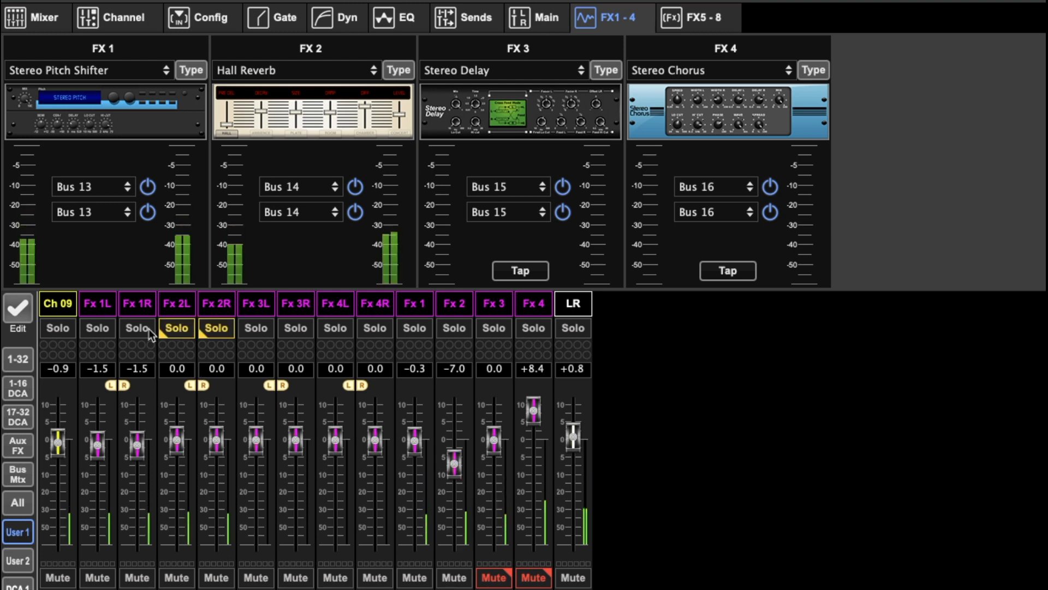
{"action": "left_click", "coordinate": [175, 329]}
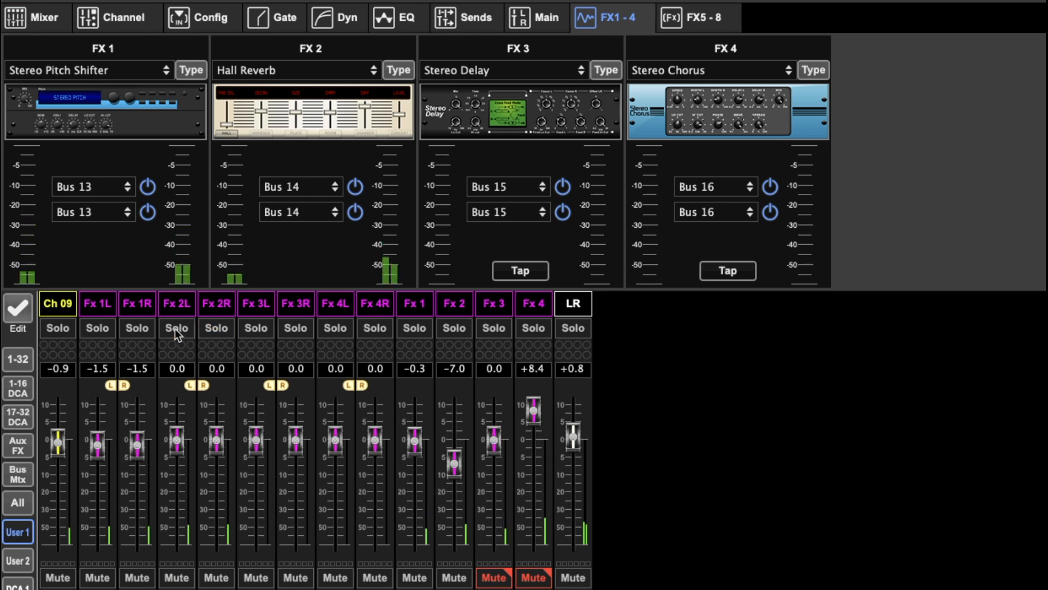
Mute Fx 1 and briefly solo the linked Fx 1L/1R returns.
{"action": "left_click", "coordinate": [413, 582]}
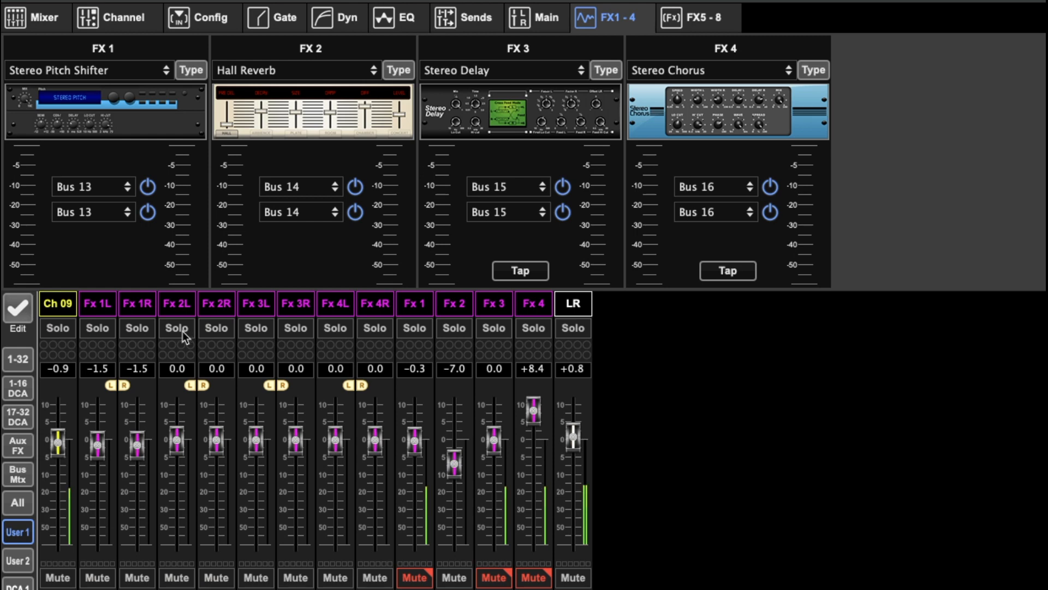
{"action": "left_click", "coordinate": [135, 330]}
{"action": "left_click", "coordinate": [144, 329]}
Unmute Fx 1 and solo both the Fx 1 and Fx 2 stereo returns together.
{"action": "left_click", "coordinate": [416, 580]}
{"action": "left_click", "coordinate": [125, 327]}
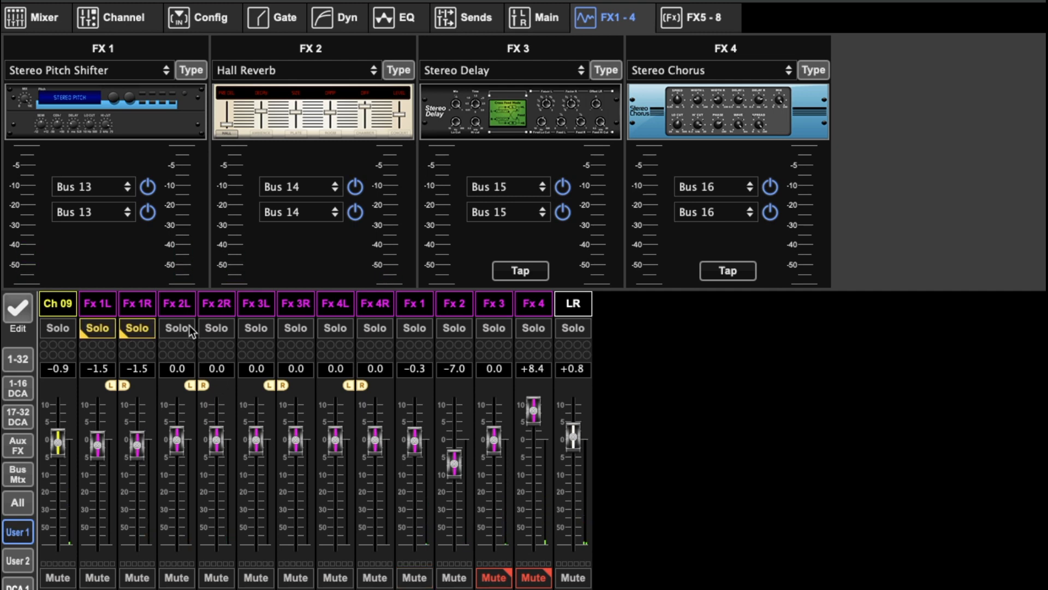
{"action": "left_click", "coordinate": [181, 331]}
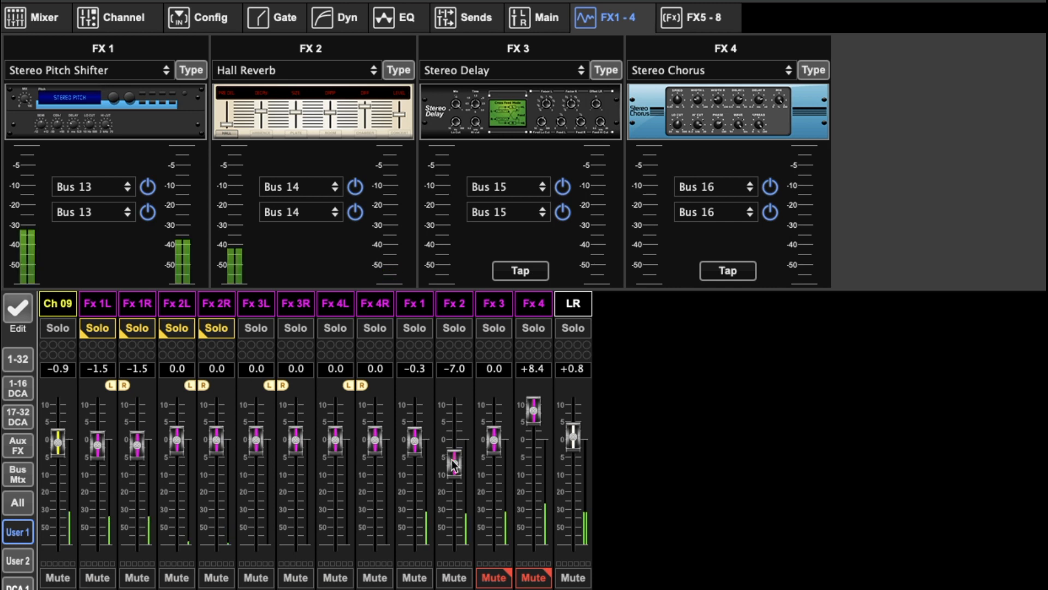
Raise the Fx 2 fader to +4.4 and mute Fx 1.
{"action": "left_click_drag", "start_coordinate": [457, 463], "coordinate": [463, 425]}
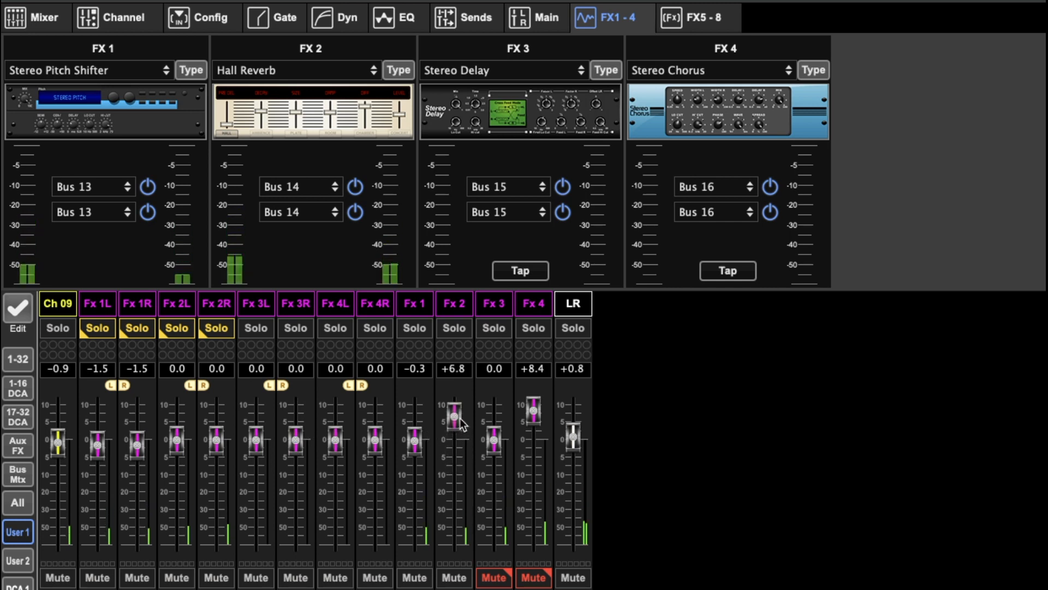
{"action": "left_click", "coordinate": [414, 577]}
{"action": "left_click_drag", "start_coordinate": [454, 417], "coordinate": [454, 426]}
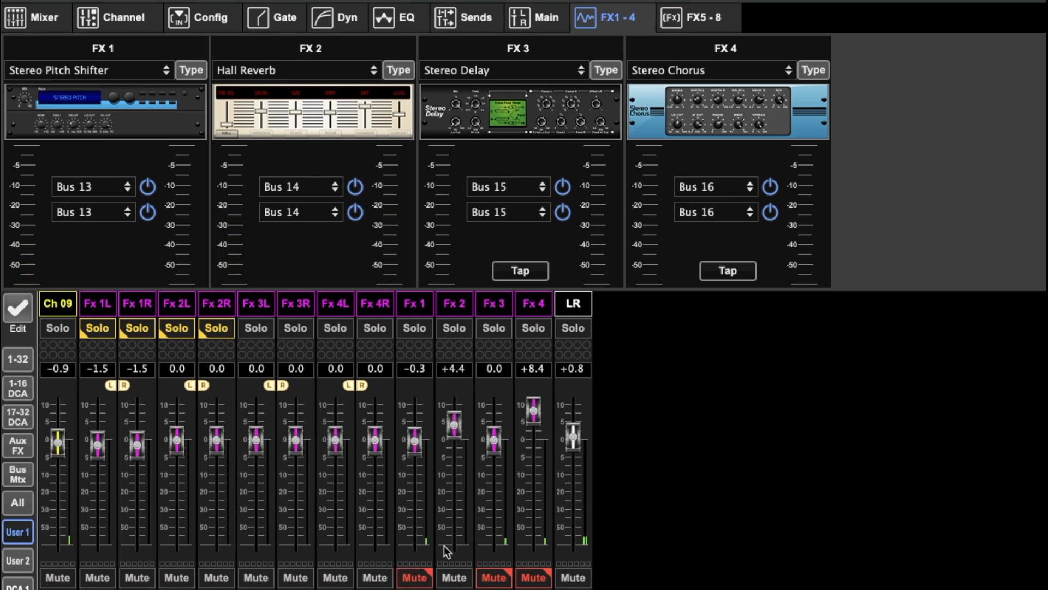
Clear the solos on the Fx 1 and Fx 2 returns and lower the Fx 2 fader to -5.4.
{"action": "left_click", "coordinate": [148, 332]}
{"action": "left_click", "coordinate": [189, 330]}
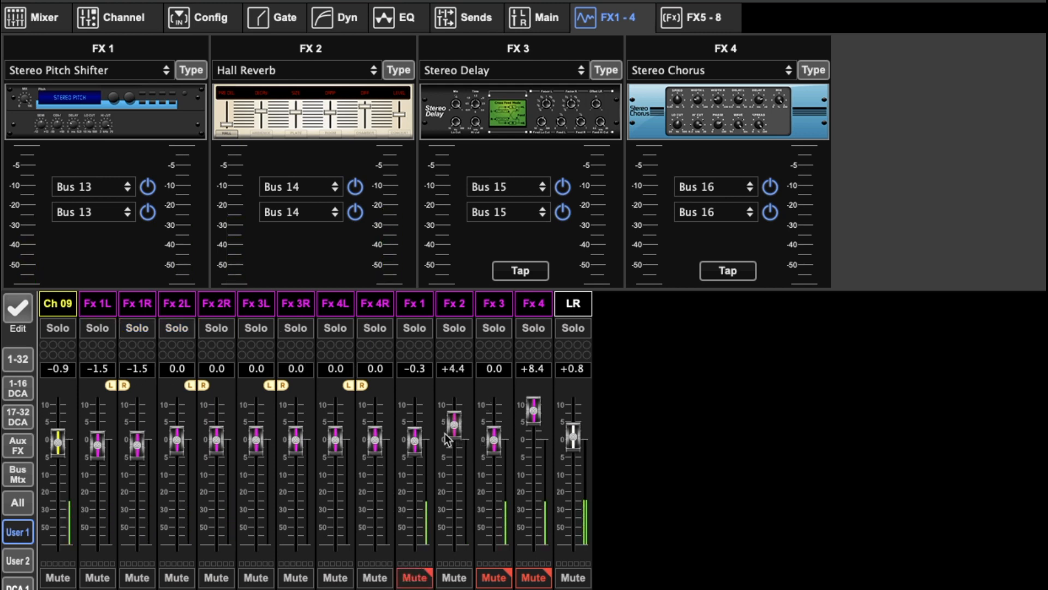
{"action": "scroll", "coordinate": [450, 431], "scroll_direction": "down", "scroll_amount": 10}
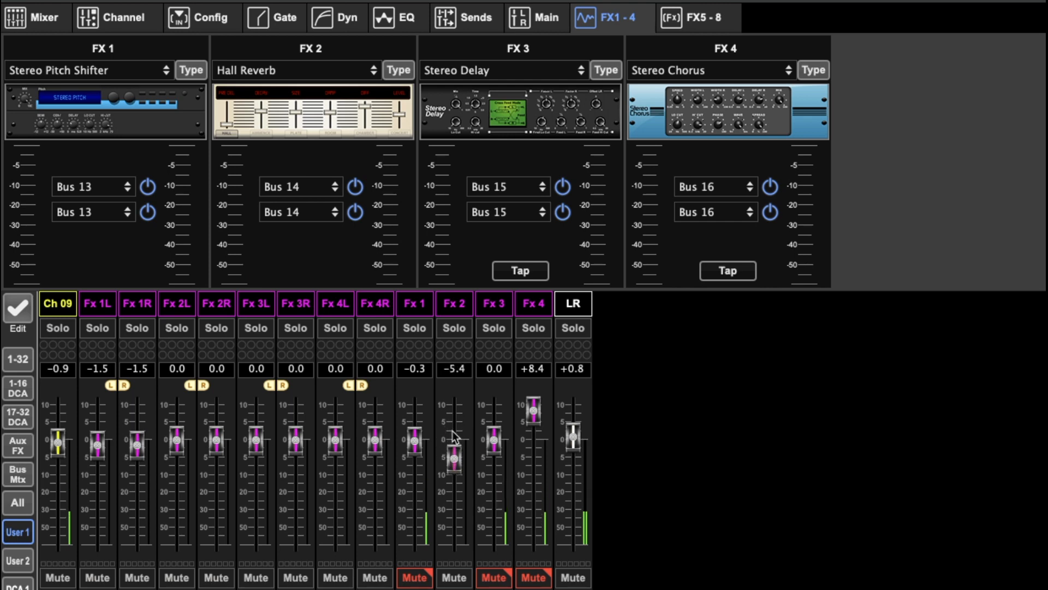
Briefly unmute Fx 1 to audition the pitch shifter and hall reverb together, and mute it again.
{"action": "left_click", "coordinate": [422, 581]}
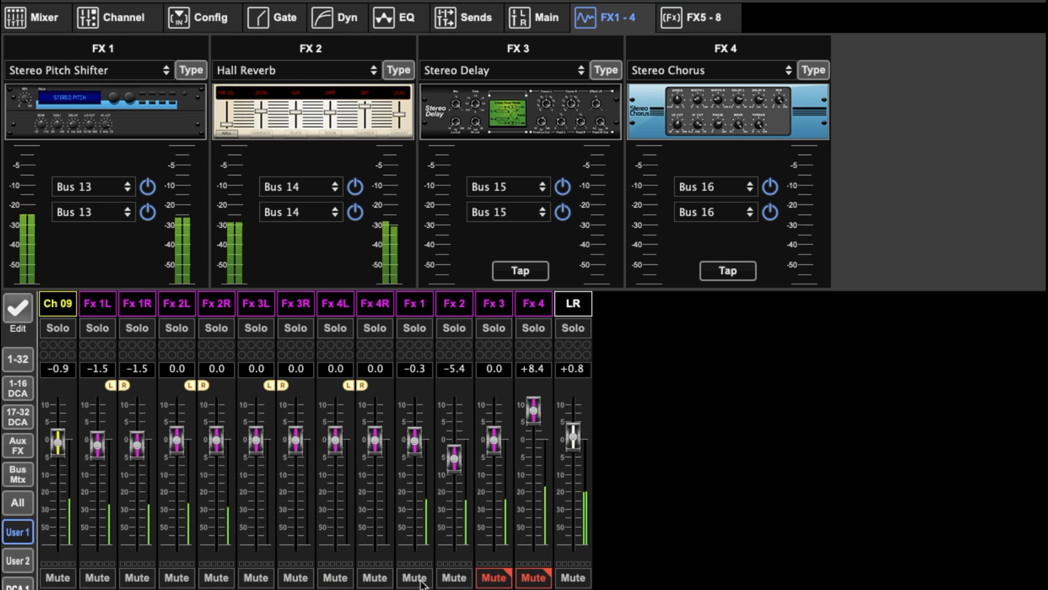
{"action": "left_click", "coordinate": [421, 581]}
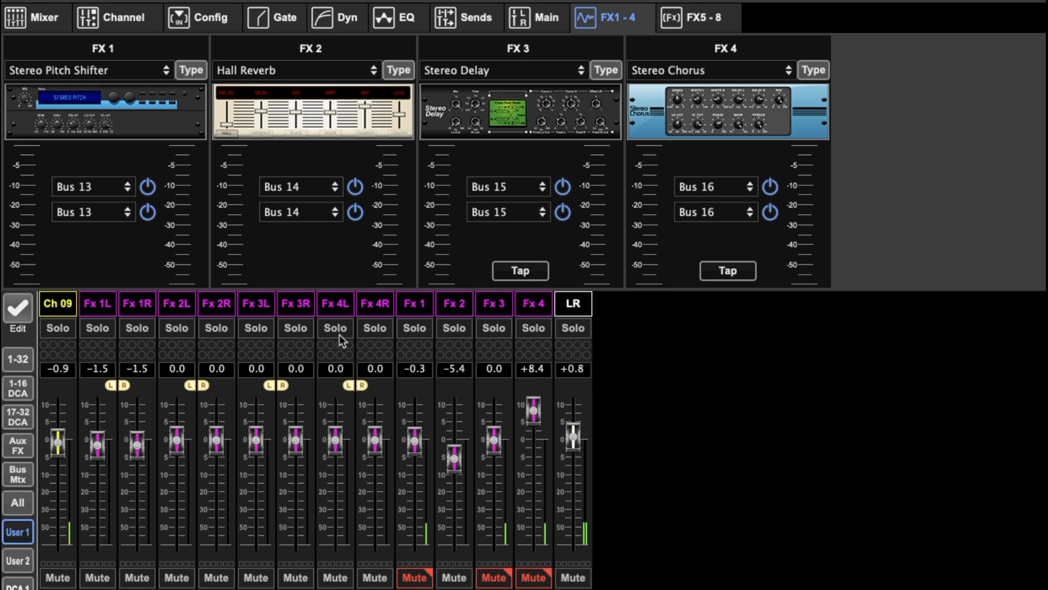
Assign Ch 09 as the first insert source of the Stereo Ultimo Compressor in FX 5.
{"action": "left_click", "coordinate": [706, 21]}
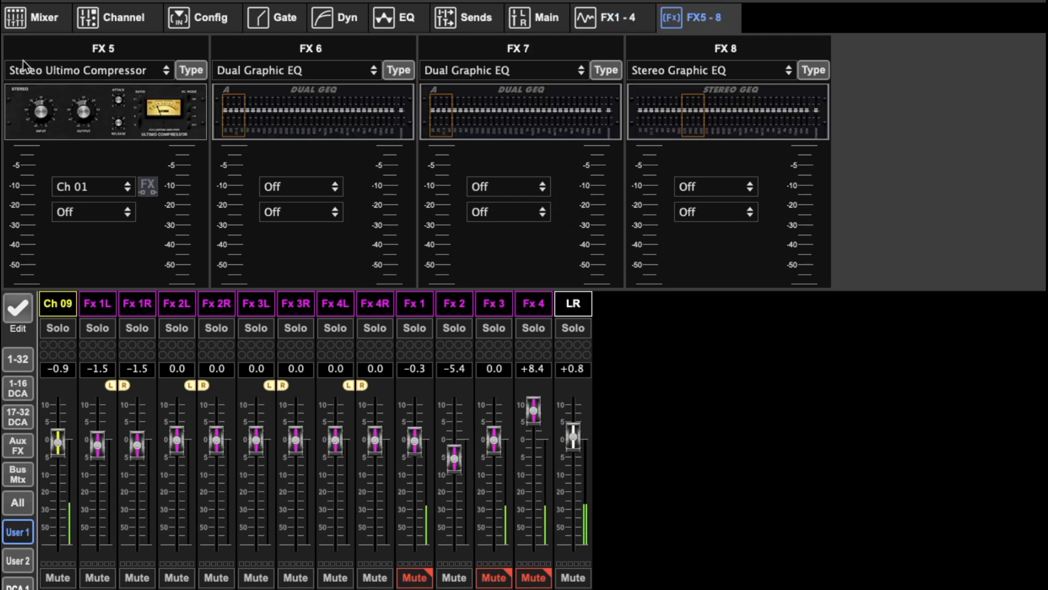
{"action": "left_click", "coordinate": [116, 194]}
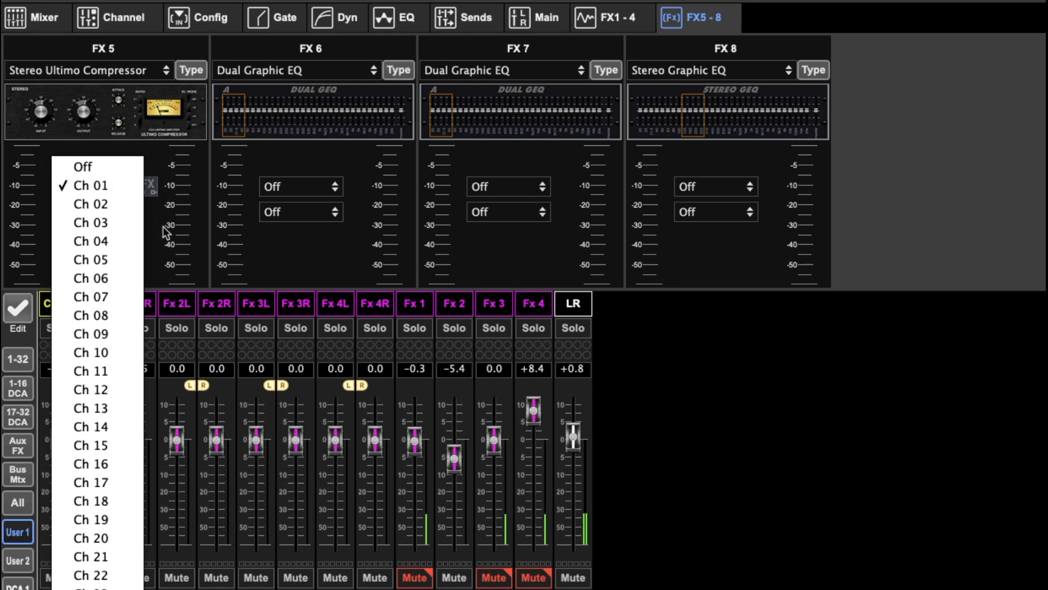
{"action": "left_click", "coordinate": [154, 218]}
{"action": "left_click", "coordinate": [106, 186]}
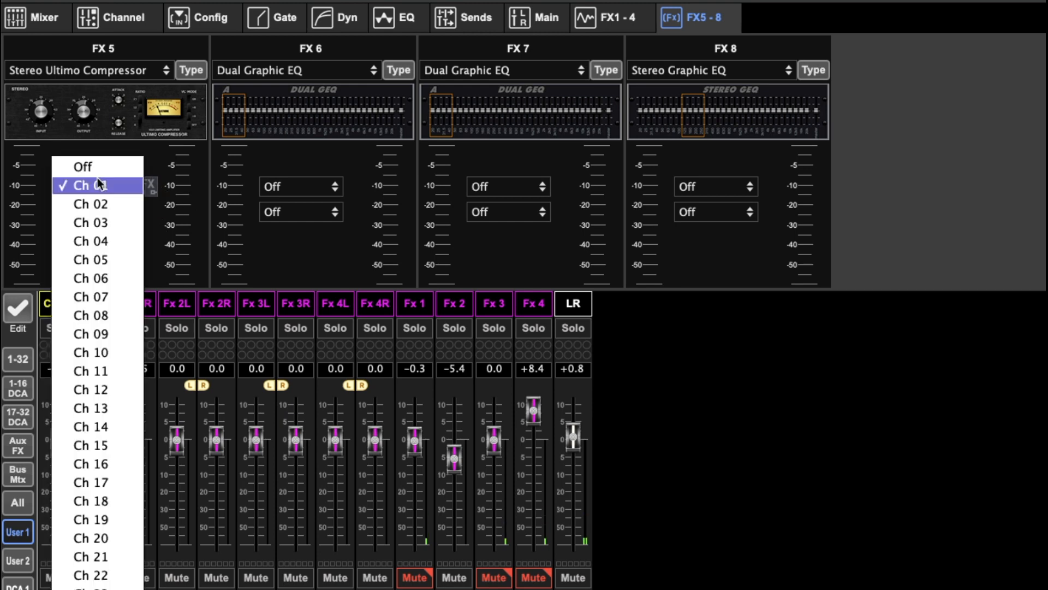
{"action": "left_click", "coordinate": [110, 335]}
Open the FX 5 compressor, turn its Input knob down to about the 30 mark, and view the available effect types.
{"action": "left_click", "coordinate": [143, 111]}
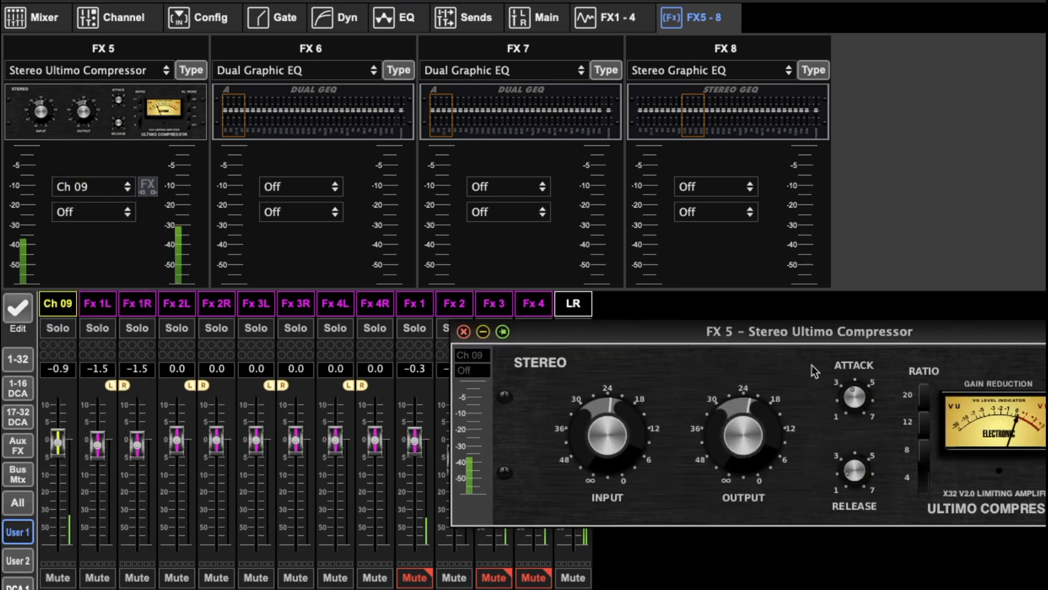
{"action": "left_click_drag", "start_coordinate": [607, 435], "coordinate": [605, 459]}
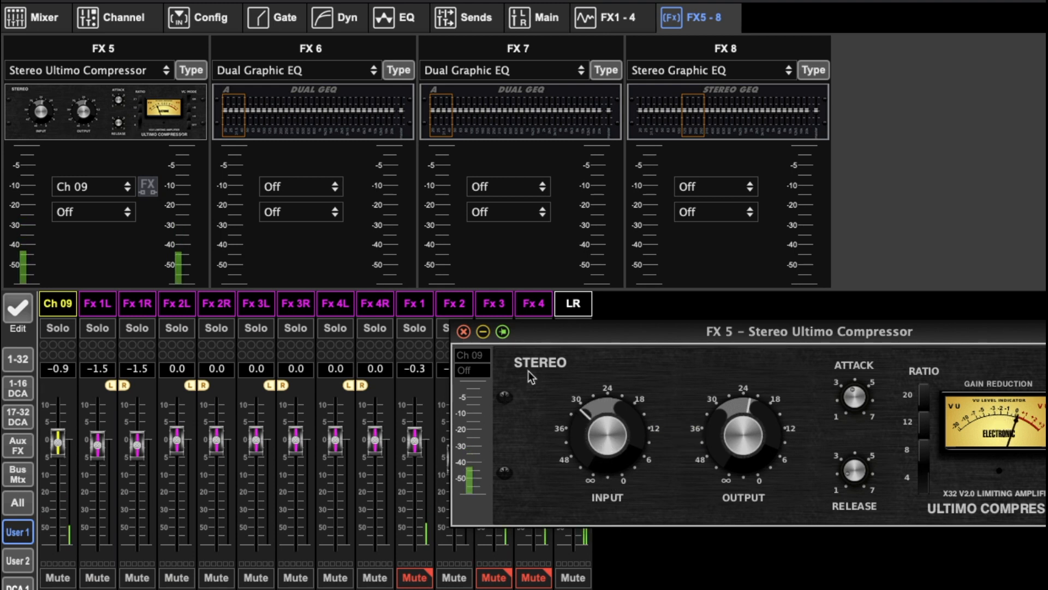
{"action": "left_click", "coordinate": [133, 71]}
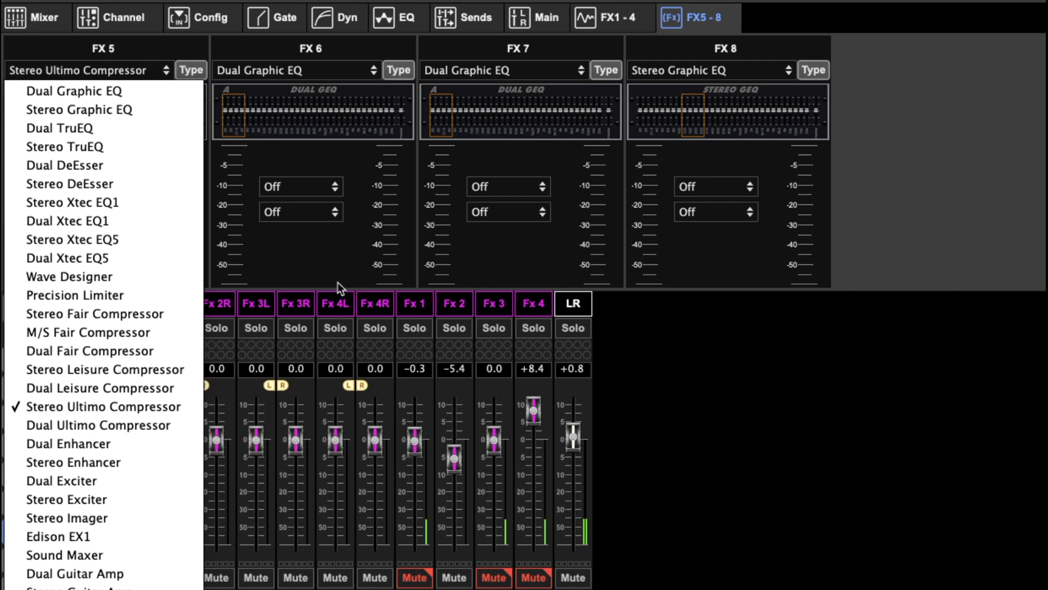
{"action": "left_click", "coordinate": [281, 268]}
Examine the insert position and insert slot settings in the configuration of Ch 01 and Ch 09.
{"action": "left_click", "coordinate": [134, 18]}
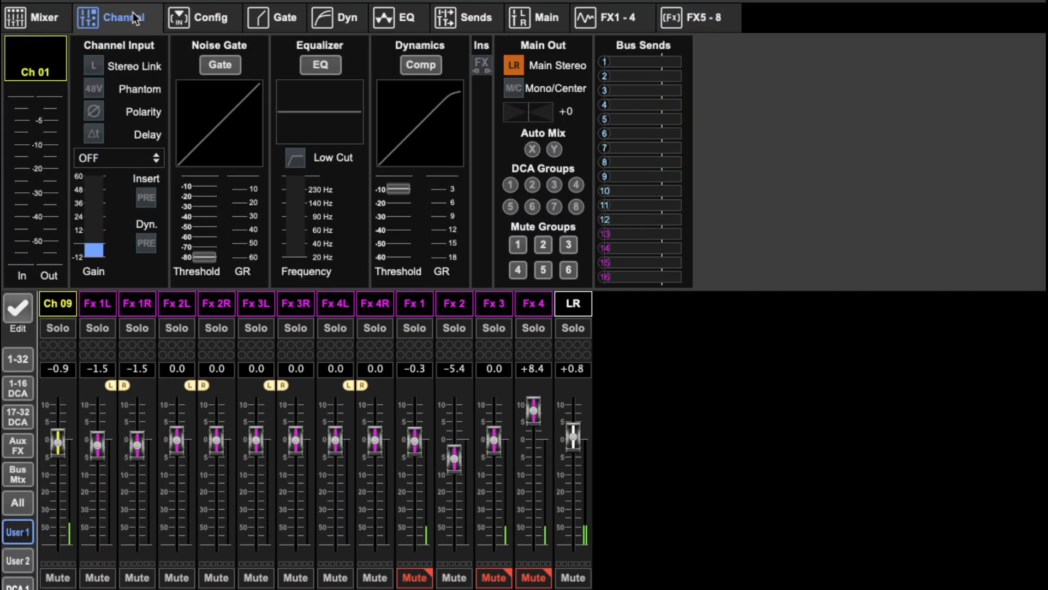
{"action": "left_click", "coordinate": [203, 21]}
{"action": "left_click", "coordinate": [125, 22]}
{"action": "left_click", "coordinate": [235, 19]}
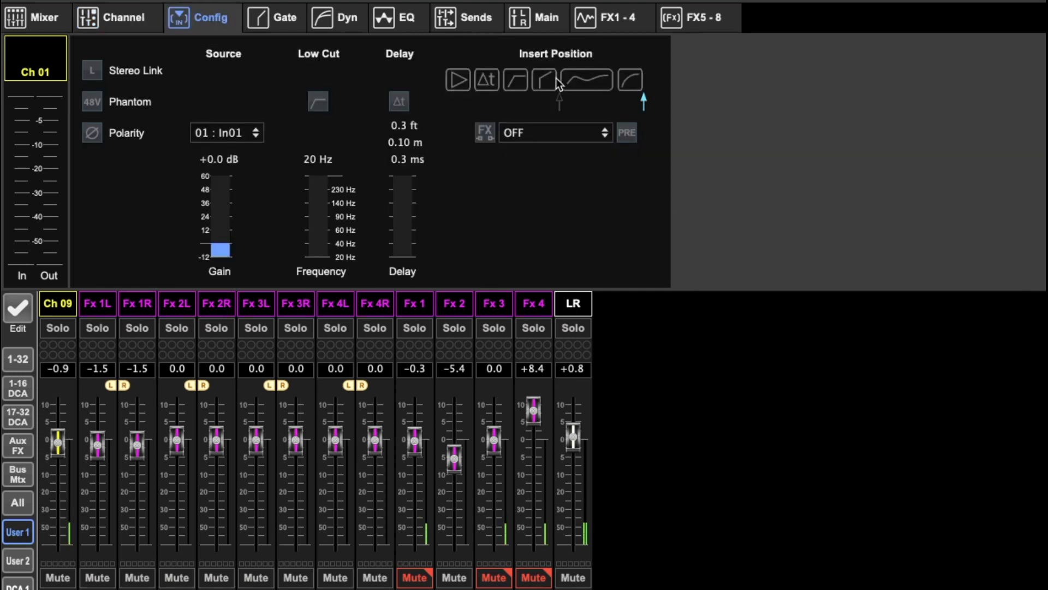
{"action": "left_click", "coordinate": [636, 140]}
{"action": "left_click", "coordinate": [637, 140]}
{"action": "left_click", "coordinate": [515, 133]}
{"action": "left_click", "coordinate": [473, 179]}
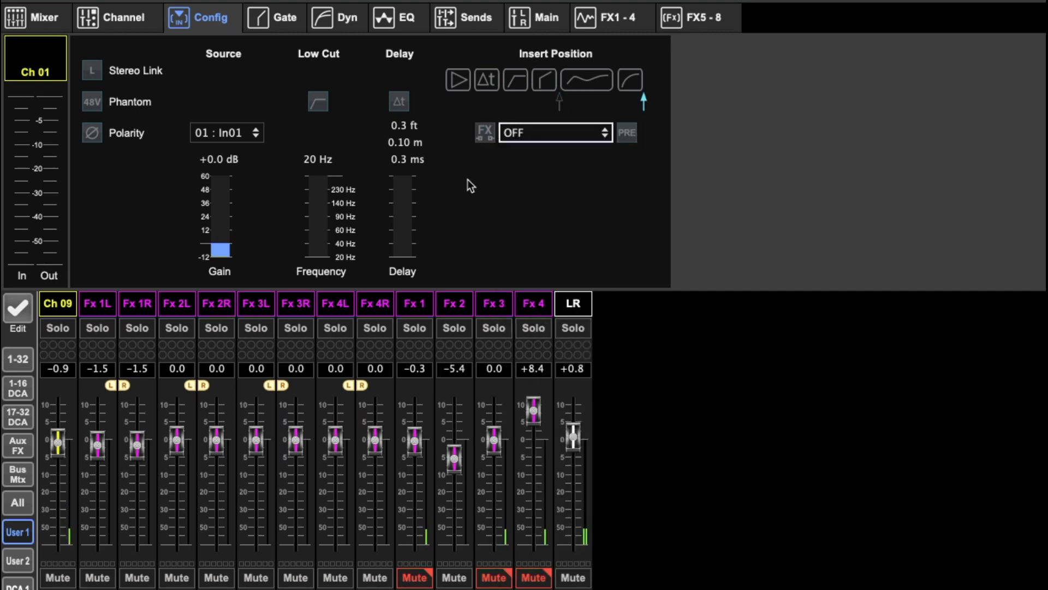
{"action": "left_click", "coordinate": [68, 310]}
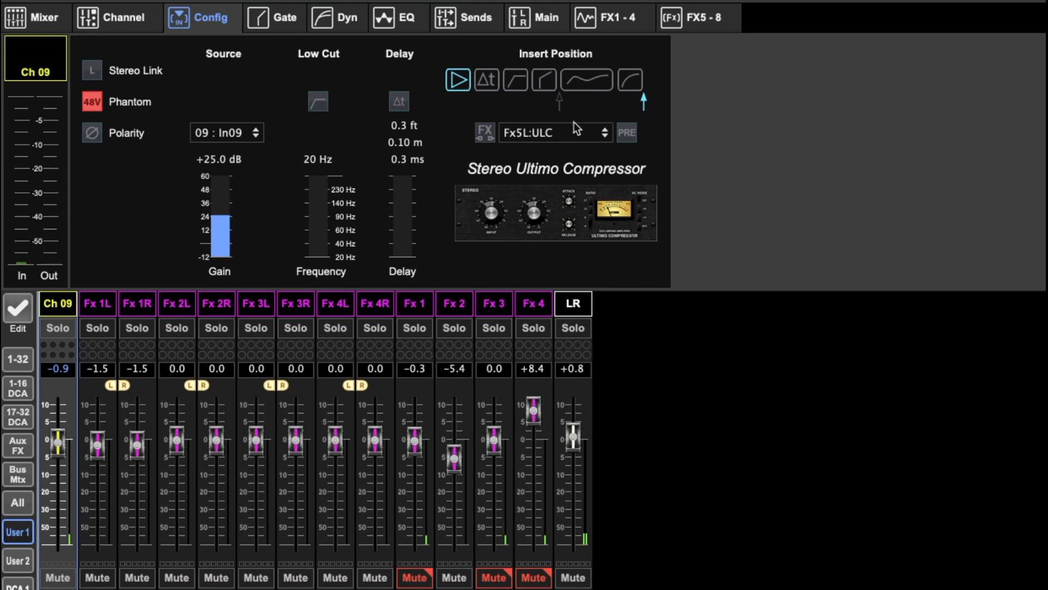
Set the first insert source of FX 5 to Off and return to the FX 1-4 overview.
{"action": "left_click", "coordinate": [693, 20]}
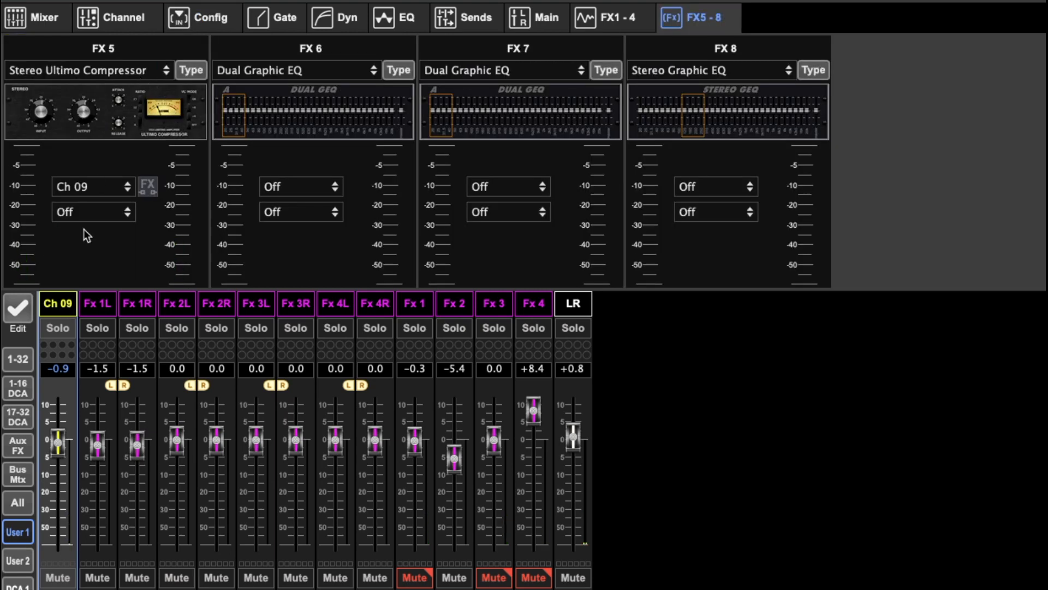
{"action": "left_click", "coordinate": [126, 188]}
{"action": "left_click", "coordinate": [76, 17]}
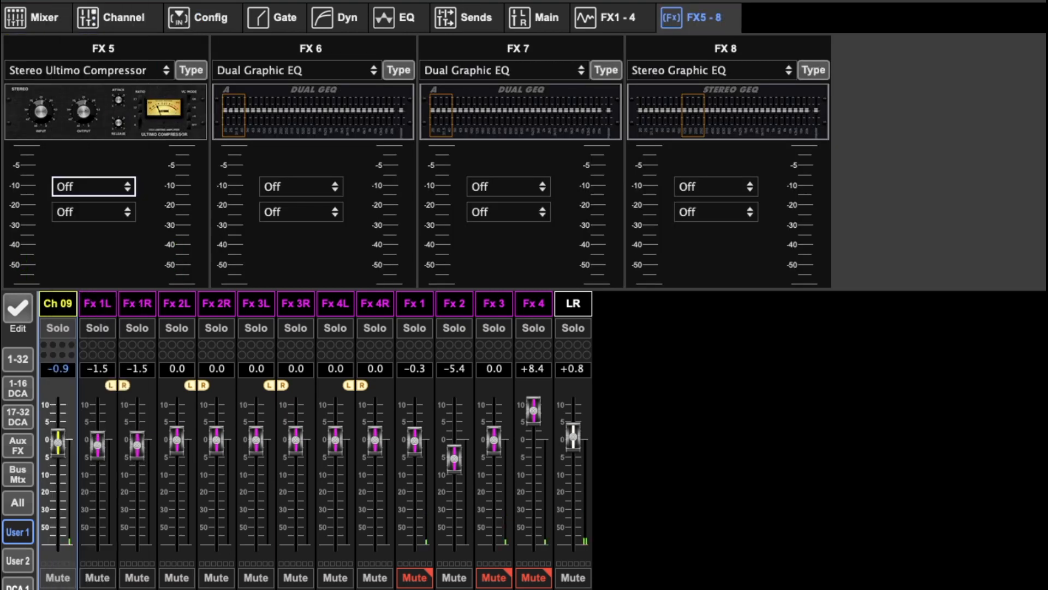
{"action": "left_click", "coordinate": [625, 24]}
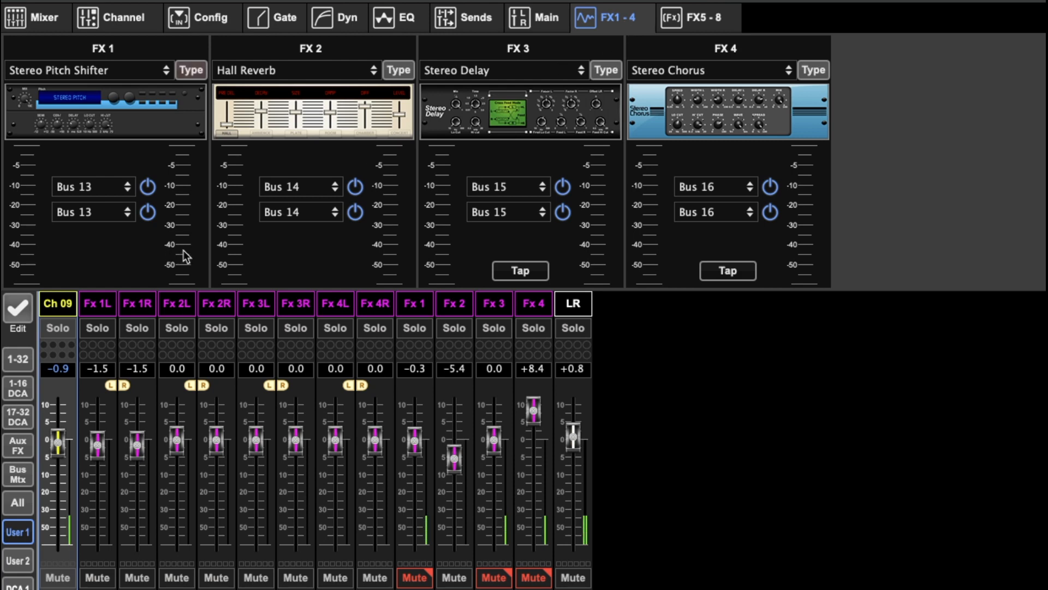
Keep Stereo Pitch Shifter as the FX 1 effect and leave only Fx 1 unmuted among the Fx 1 to Fx 4 sends.
{"action": "left_click", "coordinate": [126, 75]}
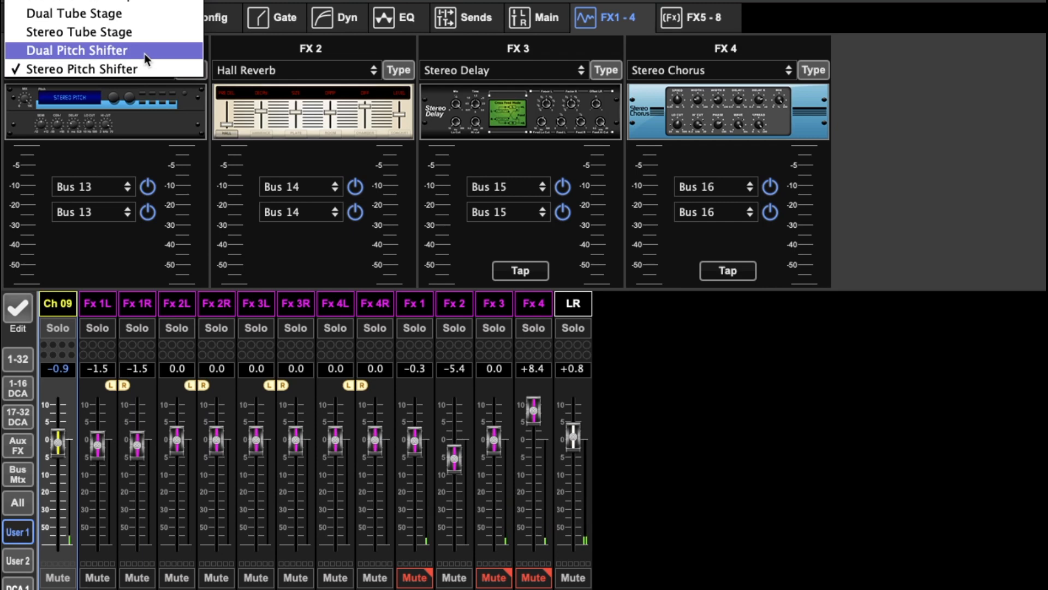
{"action": "left_click", "coordinate": [138, 69]}
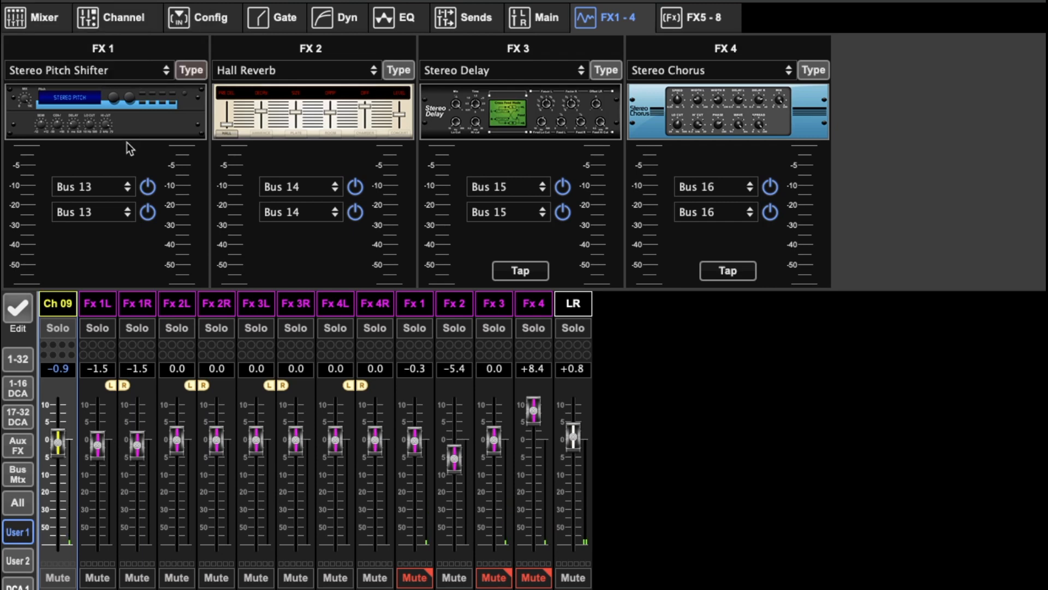
{"action": "left_click", "coordinate": [104, 115]}
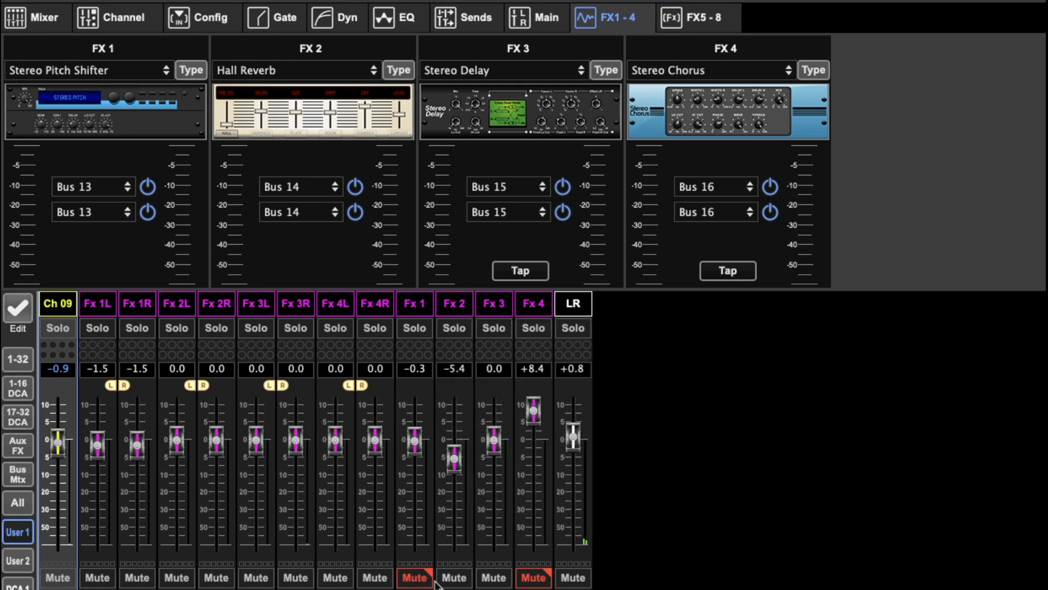
{"action": "left_click", "coordinate": [453, 580]}
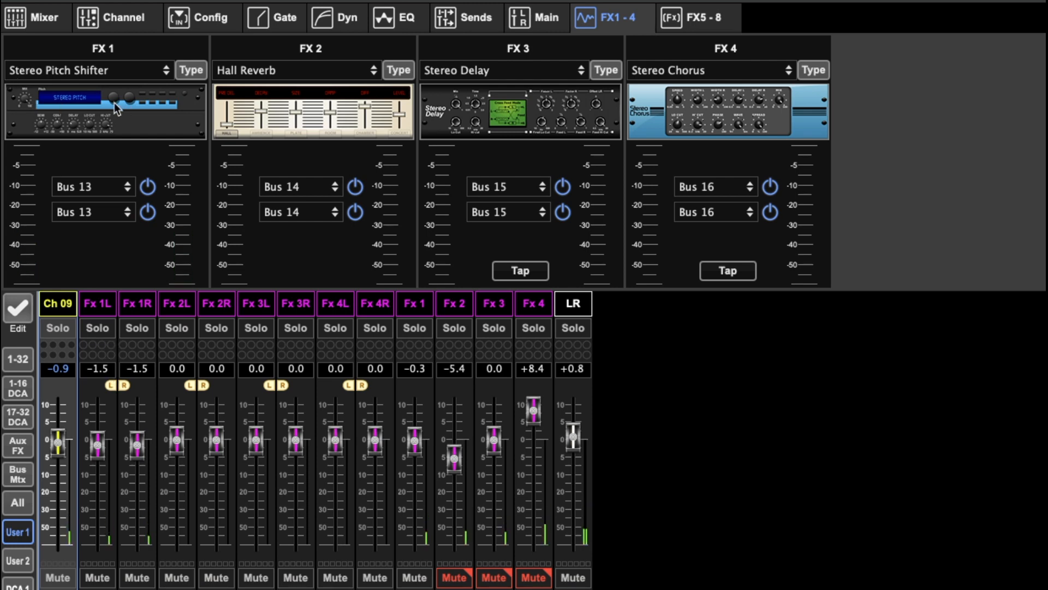
Open the FX 1 Stereo Pitch Shifter, sweep its SEMI knob up and down to -12, and raise it slightly.
{"action": "left_click", "coordinate": [105, 72]}
{"action": "left_click", "coordinate": [135, 98]}
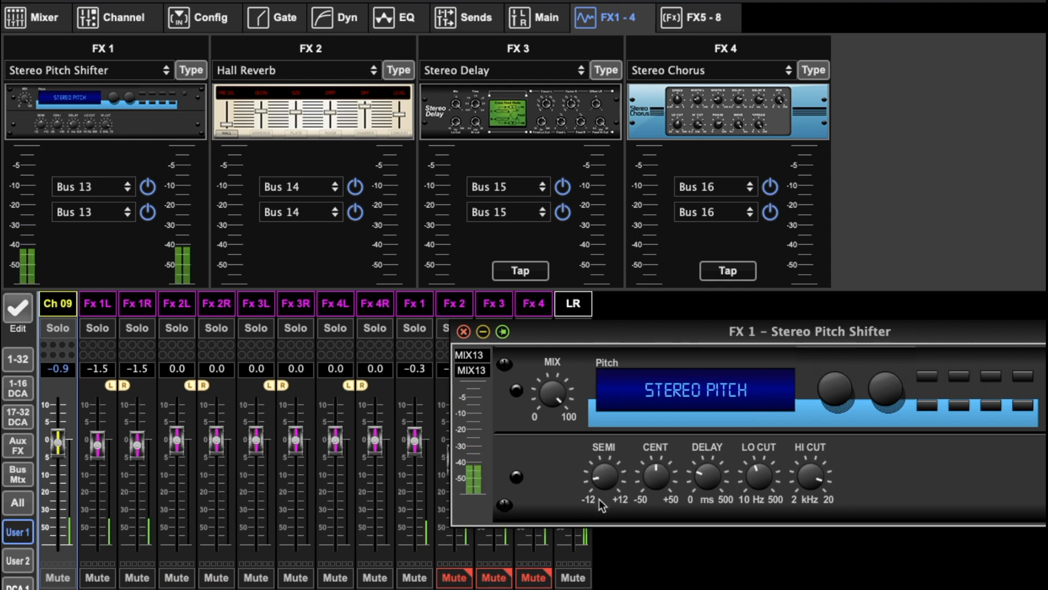
{"action": "left_click_drag", "start_coordinate": [604, 490], "coordinate": [613, 338]}
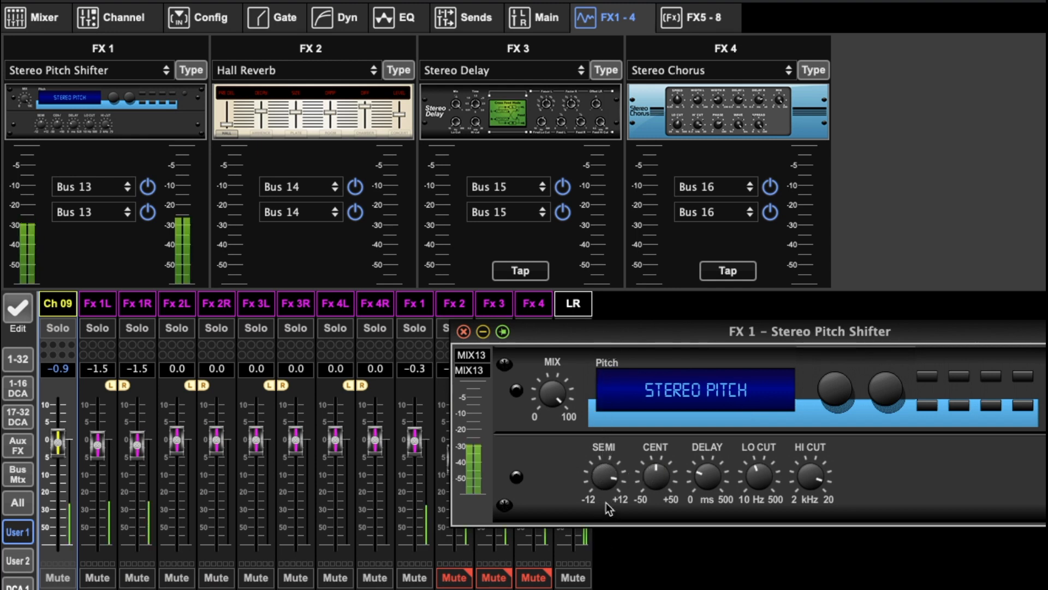
{"action": "left_click_drag", "start_coordinate": [606, 502], "coordinate": [608, 482]}
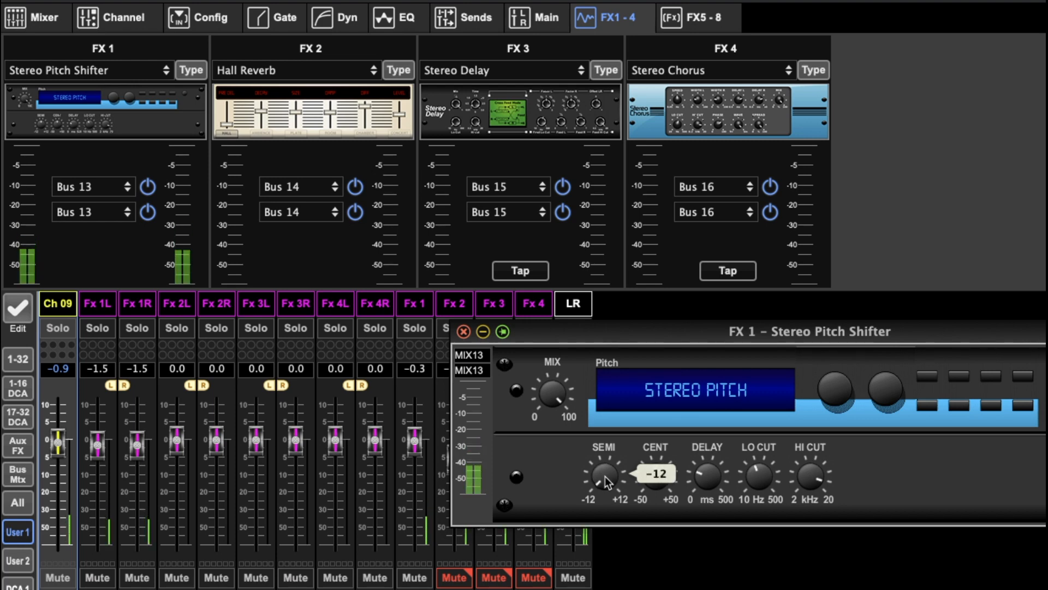
{"action": "scroll", "coordinate": [606, 477], "scroll_direction": "up", "scroll_amount": 3}
{"action": "scroll", "coordinate": [606, 477], "scroll_direction": "up", "scroll_amount": 2}
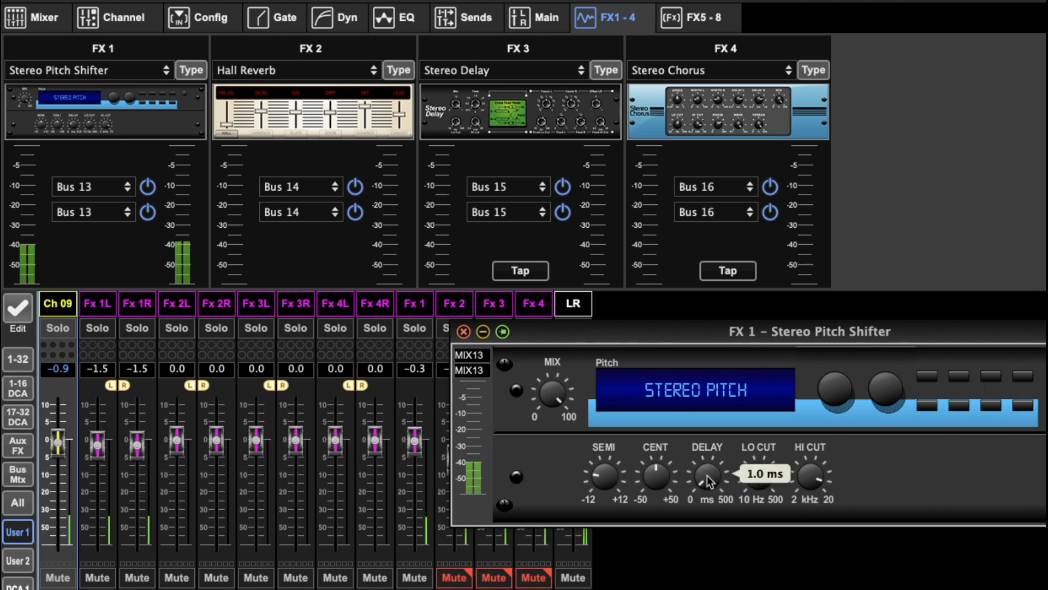
Sweep the Stereo Pitch Shifter's DELAY up and down, ending near the 500 ms end of its range.
{"action": "scroll", "coordinate": [707, 476], "scroll_direction": "up", "scroll_amount": 20}
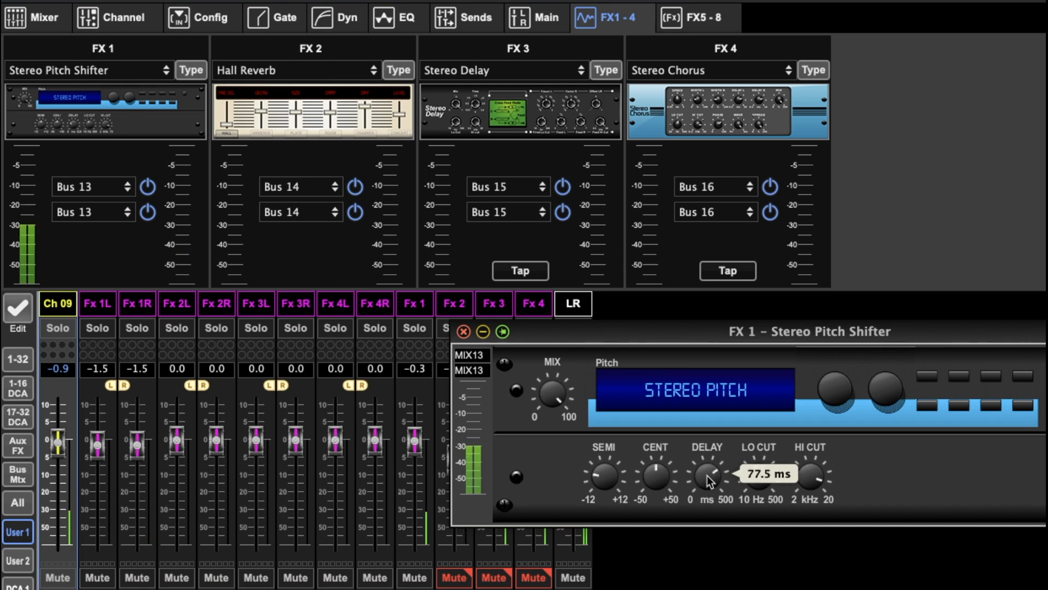
{"action": "scroll", "coordinate": [706, 475], "scroll_direction": "up", "scroll_amount": 2}
{"action": "scroll", "coordinate": [707, 475], "scroll_direction": "down", "scroll_amount": 10}
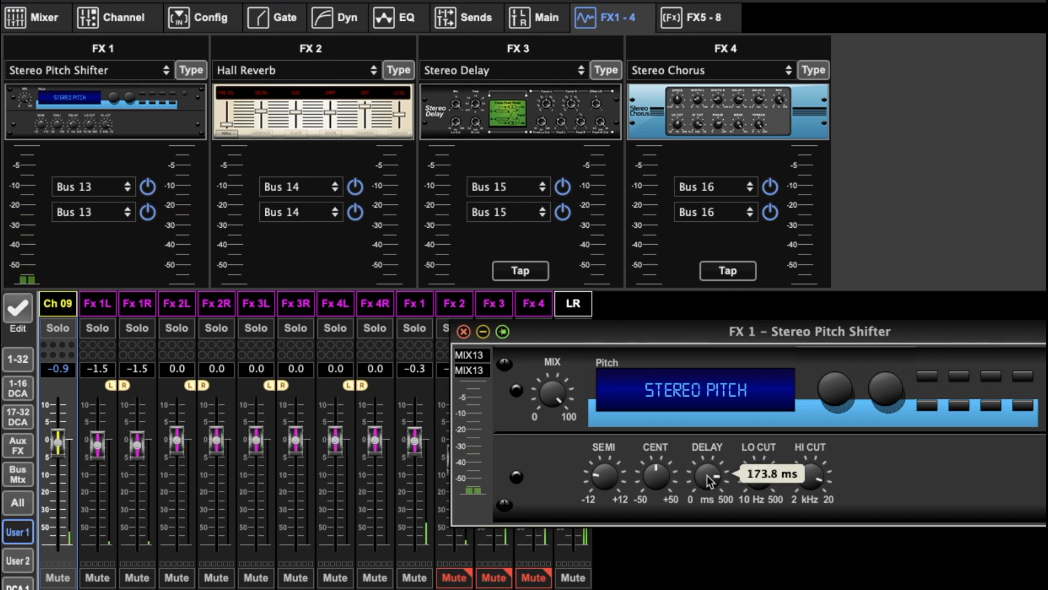
{"action": "scroll", "coordinate": [682, 479], "scroll_direction": "down", "scroll_amount": 8}
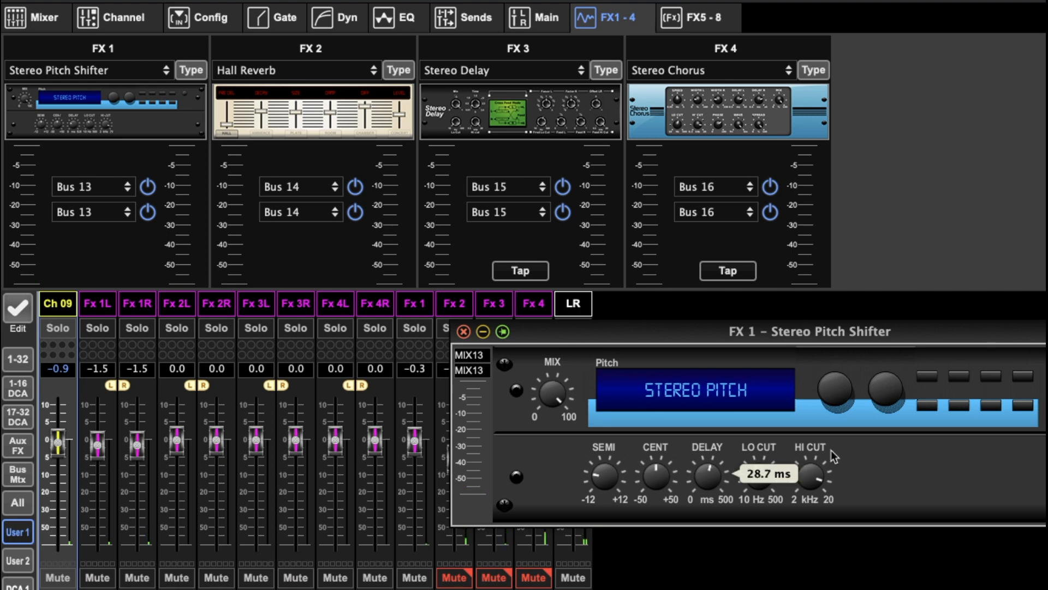
{"action": "scroll", "coordinate": [679, 480], "scroll_direction": "up", "scroll_amount": 20}
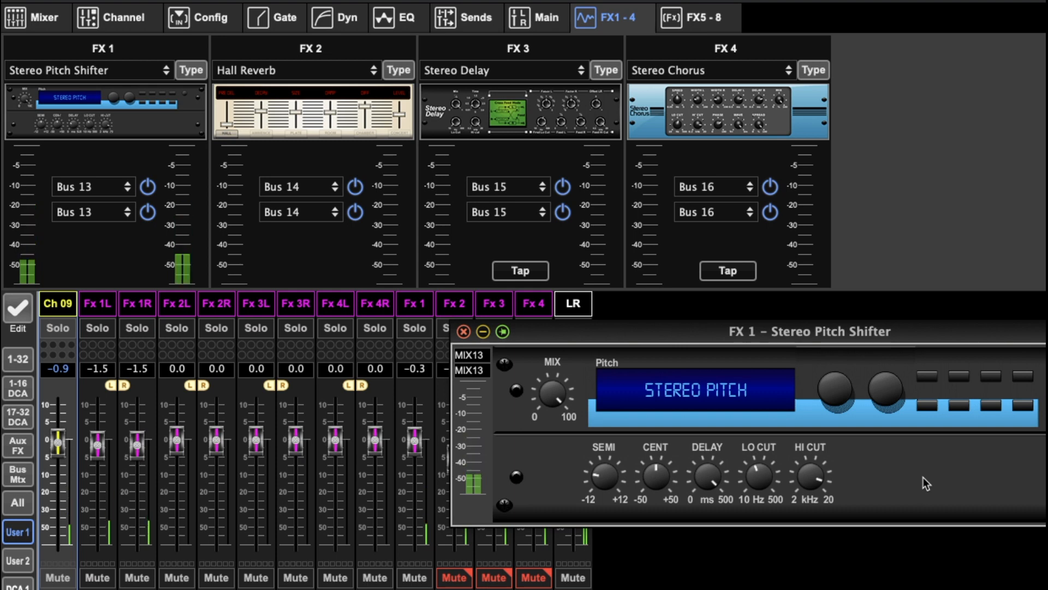
{"action": "mouse_move", "coordinate": [794, 486]}
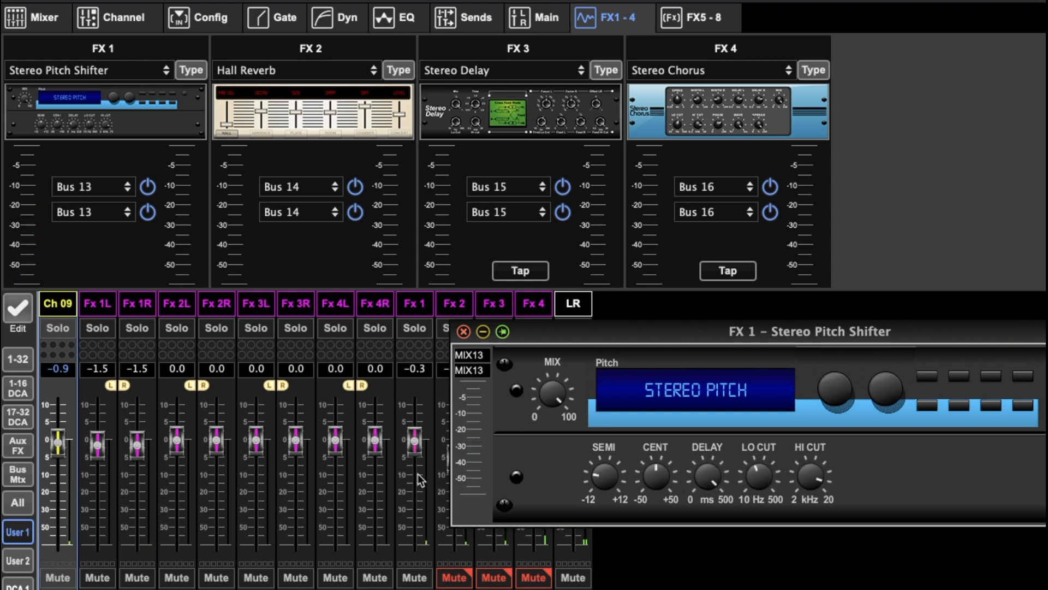
Mute Fx 1 and change the FX 1 effect to Dual Pitch Shifter.
{"action": "left_click", "coordinate": [425, 585]}
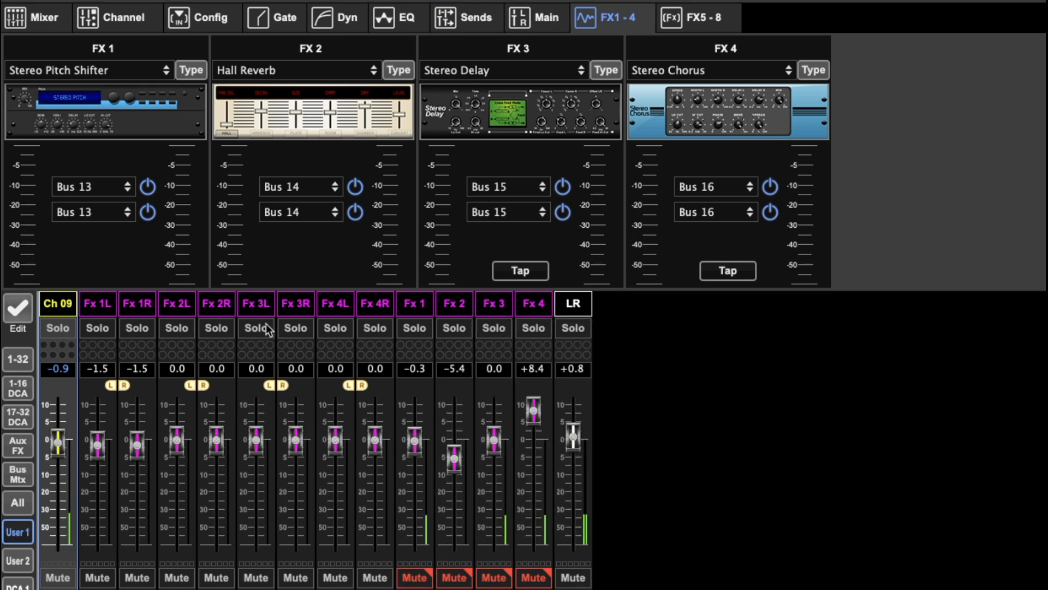
{"action": "left_click", "coordinate": [129, 116]}
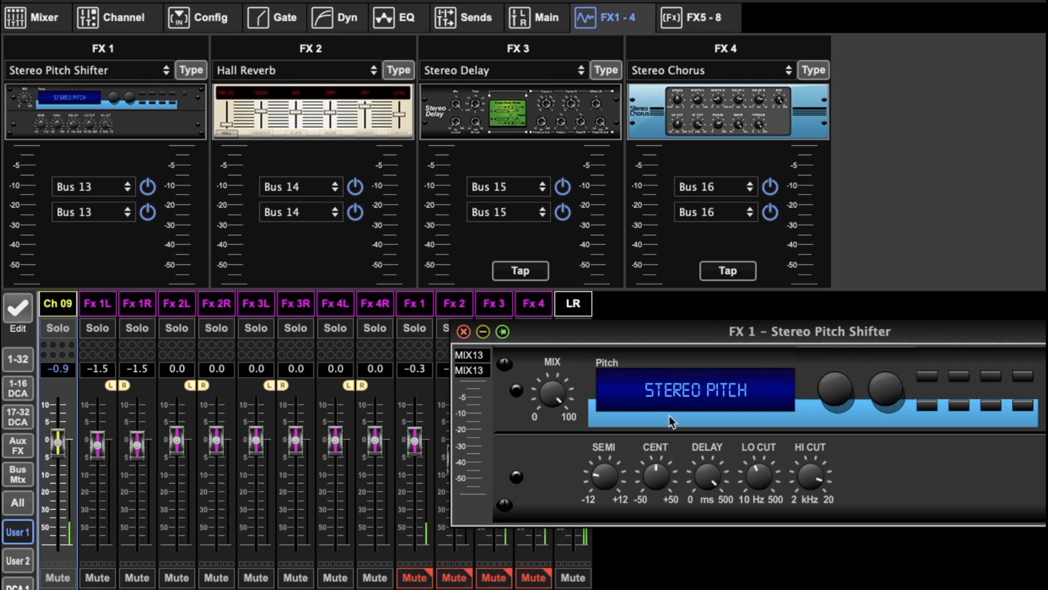
{"action": "left_click", "coordinate": [402, 305]}
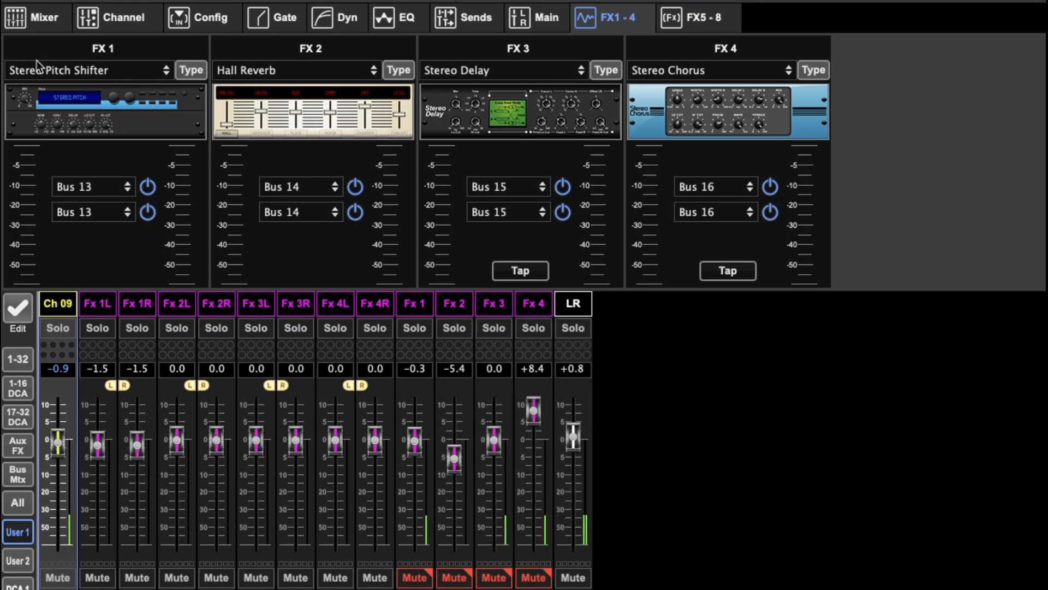
{"action": "left_click", "coordinate": [61, 70]}
{"action": "left_click", "coordinate": [101, 49]}
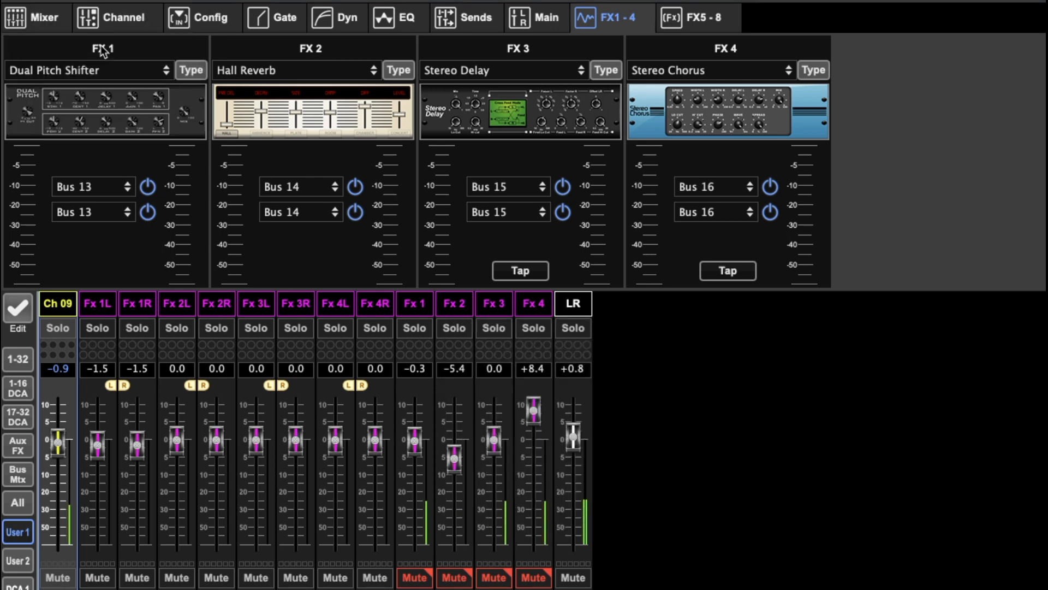
Open the FX 1 Dual Pitch Shifter, turn SEMI 1 up to +12 and SEMI 2 down to -12, and lower CENT 2 with Fx 1 unmuted.
{"action": "left_click", "coordinate": [97, 102]}
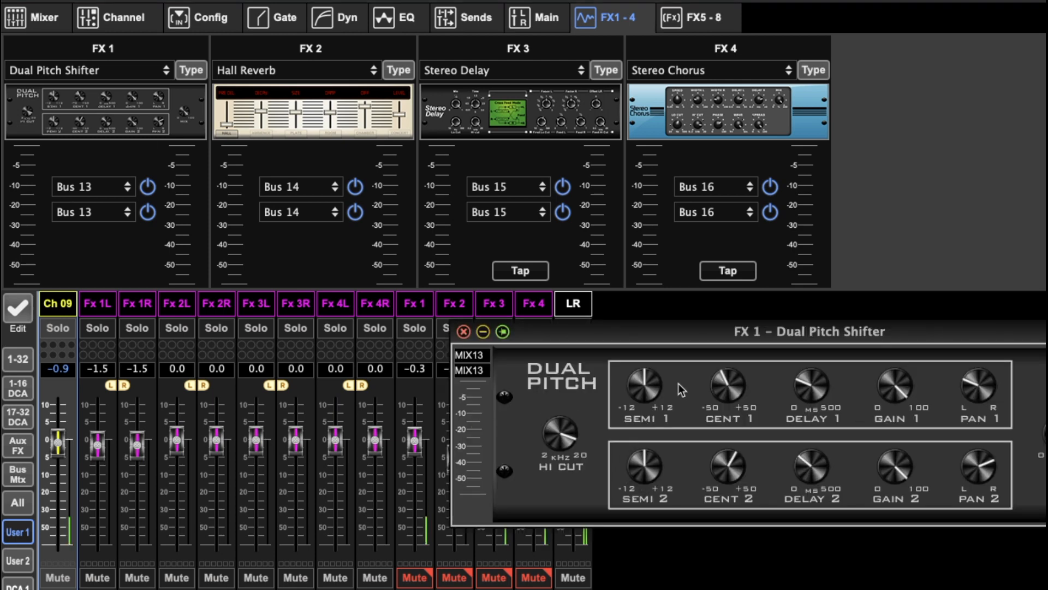
{"action": "left_click_drag", "start_coordinate": [648, 460], "coordinate": [631, 478]}
{"action": "left_click_drag", "start_coordinate": [677, 385], "coordinate": [696, 363]}
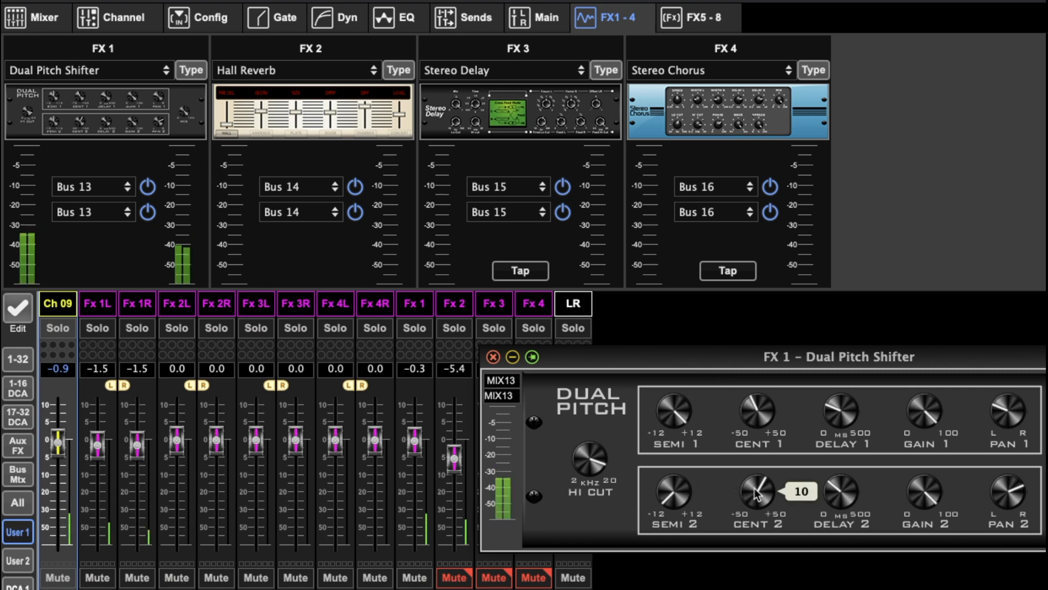
{"action": "left_click_drag", "start_coordinate": [755, 490], "coordinate": [756, 496]}
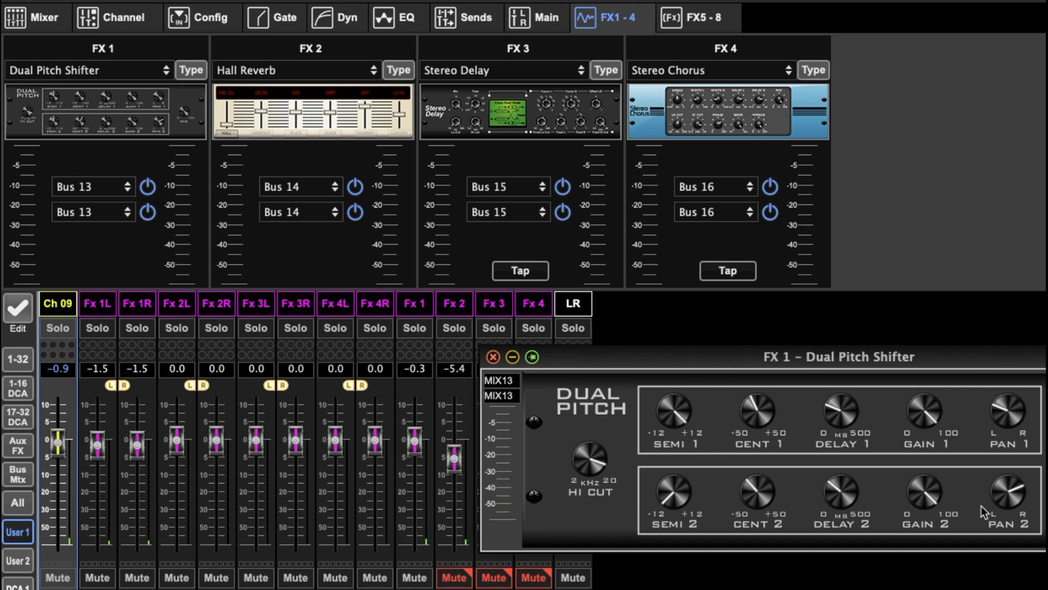
Turn GAIN 1 down to 0, raise the Fx 1 fader to +6.4, and bring GAIN 1 most of the way back up.
{"action": "mouse_move", "coordinate": [1026, 497]}
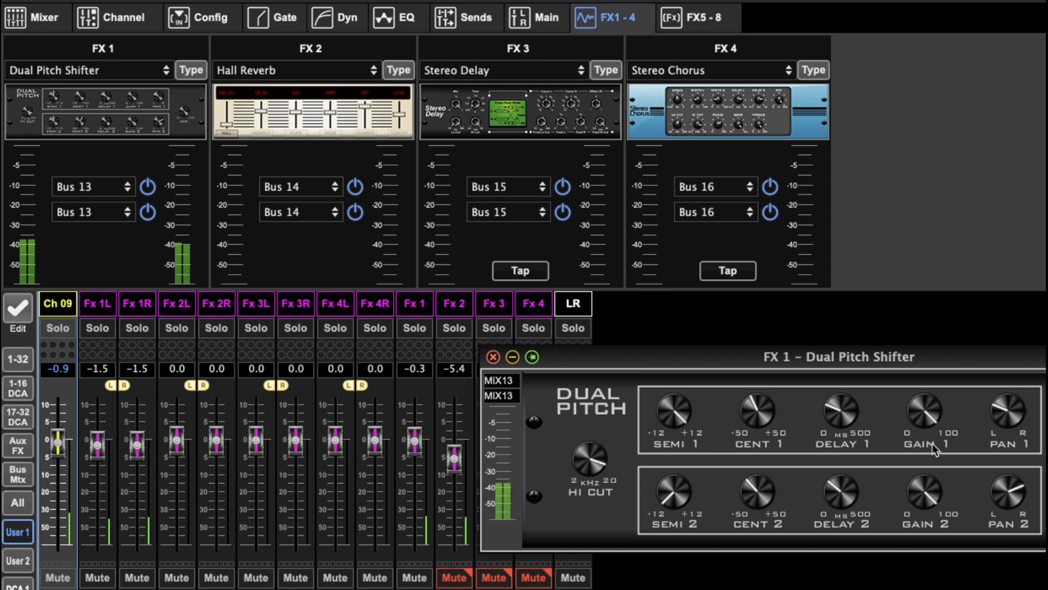
{"action": "mouse_move", "coordinate": [931, 423]}
{"action": "left_mouse_down"}
{"action": "mouse_move", "coordinate": [923, 403]}
{"action": "mouse_move", "coordinate": [929, 421]}
{"action": "left_mouse_up"}
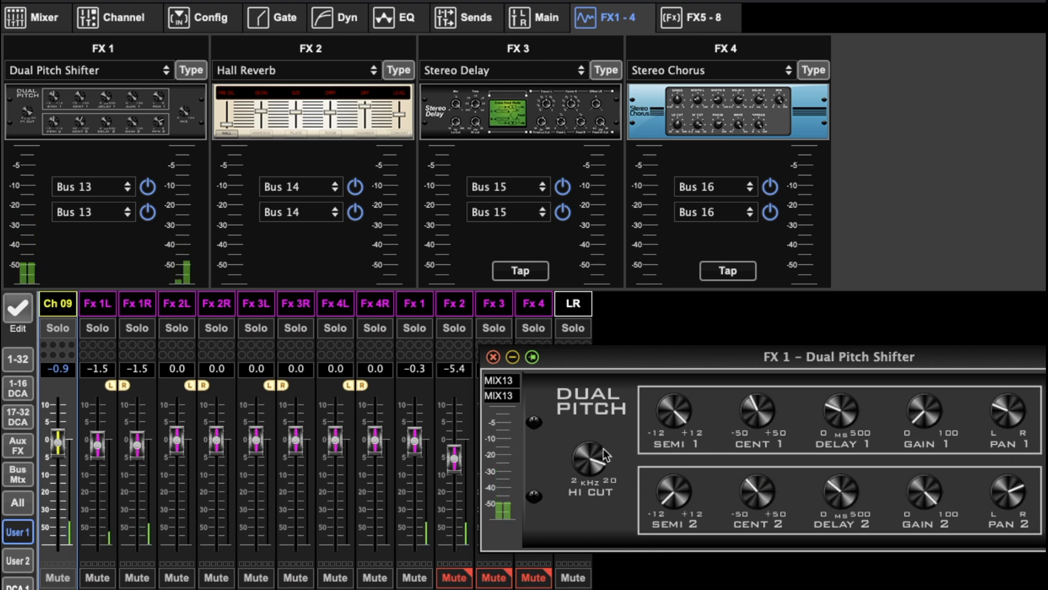
{"action": "mouse_move", "coordinate": [605, 454]}
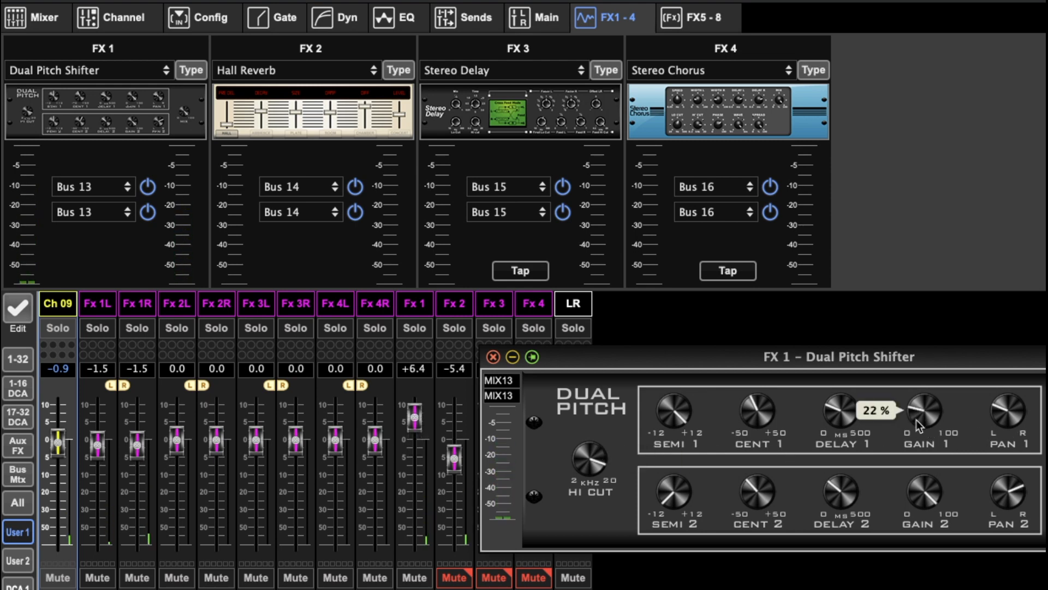
{"action": "left_click_drag", "start_coordinate": [906, 432], "coordinate": [927, 424]}
{"action": "scroll", "coordinate": [925, 419], "scroll_direction": "down", "scroll_amount": 2}
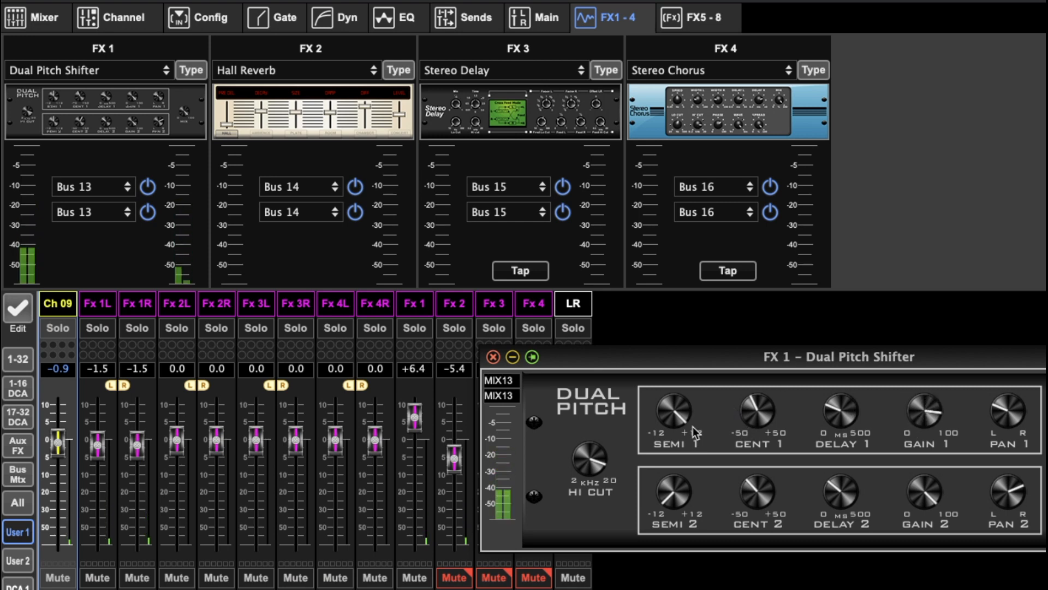
Sweep the Dual Pitch Shifter's SEMI 1 knob through its range, leave it at -12, and mute Fx 1.
{"action": "scroll", "coordinate": [678, 417], "scroll_direction": "down", "scroll_amount": 8}
{"action": "scroll", "coordinate": [678, 420], "scroll_direction": "up", "scroll_amount": 18}
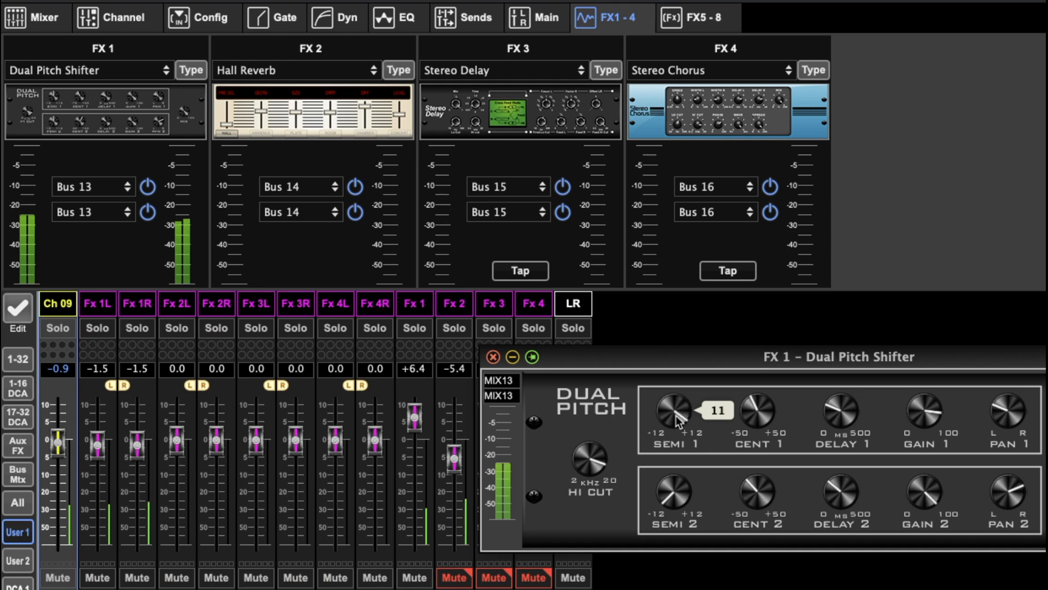
{"action": "scroll", "coordinate": [677, 420], "scroll_direction": "down", "scroll_amount": 9}
{"action": "scroll", "coordinate": [677, 420], "scroll_direction": "down", "scroll_amount": 12}
{"action": "scroll", "coordinate": [677, 420], "scroll_direction": "up", "scroll_amount": 2}
{"action": "scroll", "coordinate": [677, 419], "scroll_direction": "down", "scroll_amount": 4}
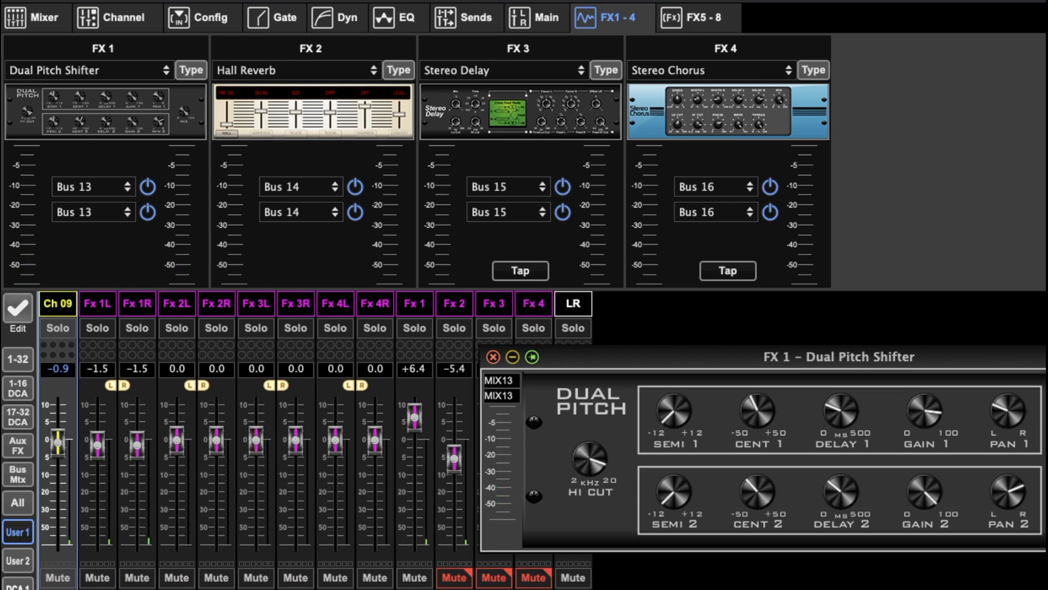
{"action": "scroll", "coordinate": [1046, 459], "scroll_direction": "down", "scroll_amount": 15}
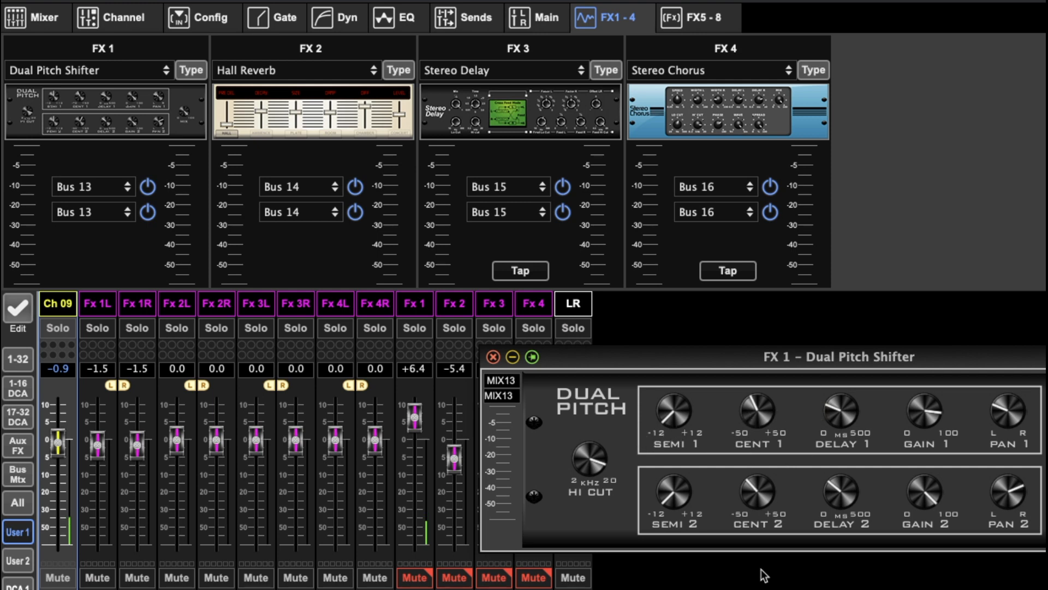
{"action": "mouse_move", "coordinate": [671, 420]}
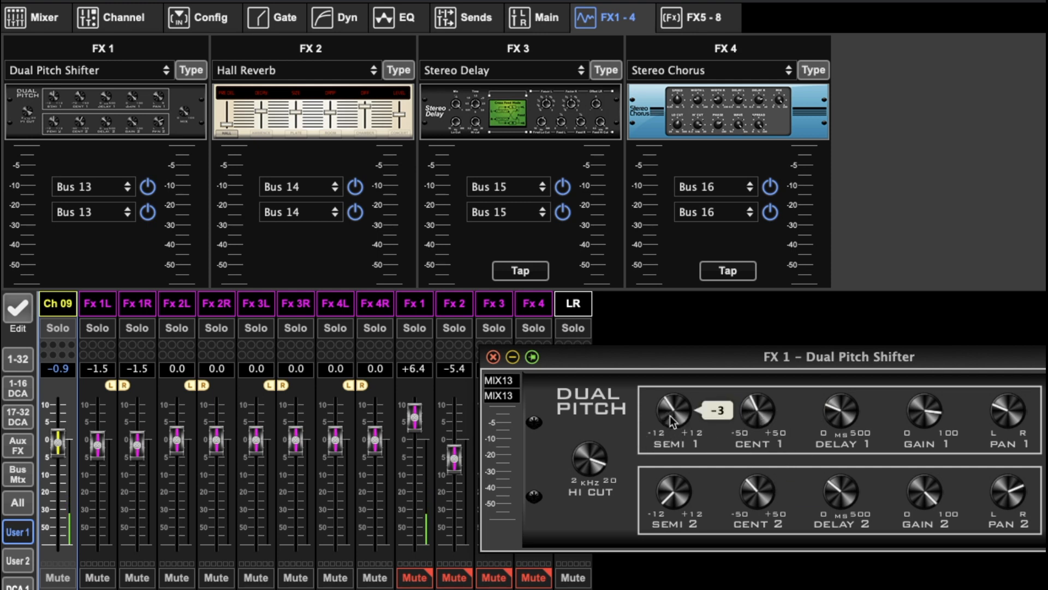
Examine the CENT 2 and HI CUT controls of the Dual Pitch Shifter and close its window.
{"action": "mouse_move", "coordinate": [753, 496]}
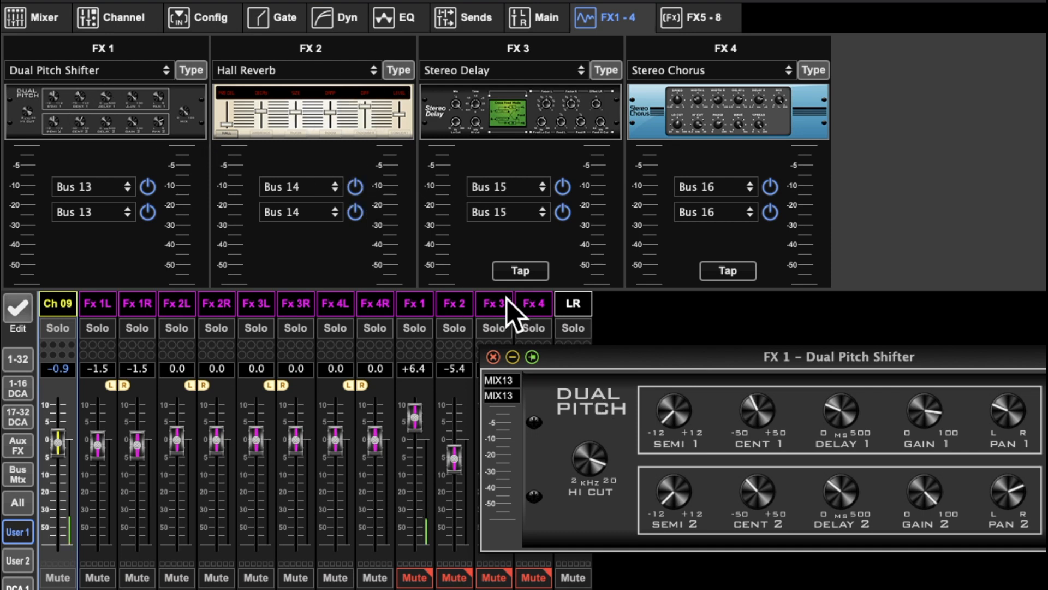
{"action": "left_click_drag", "start_coordinate": [581, 357], "coordinate": [581, 338]}
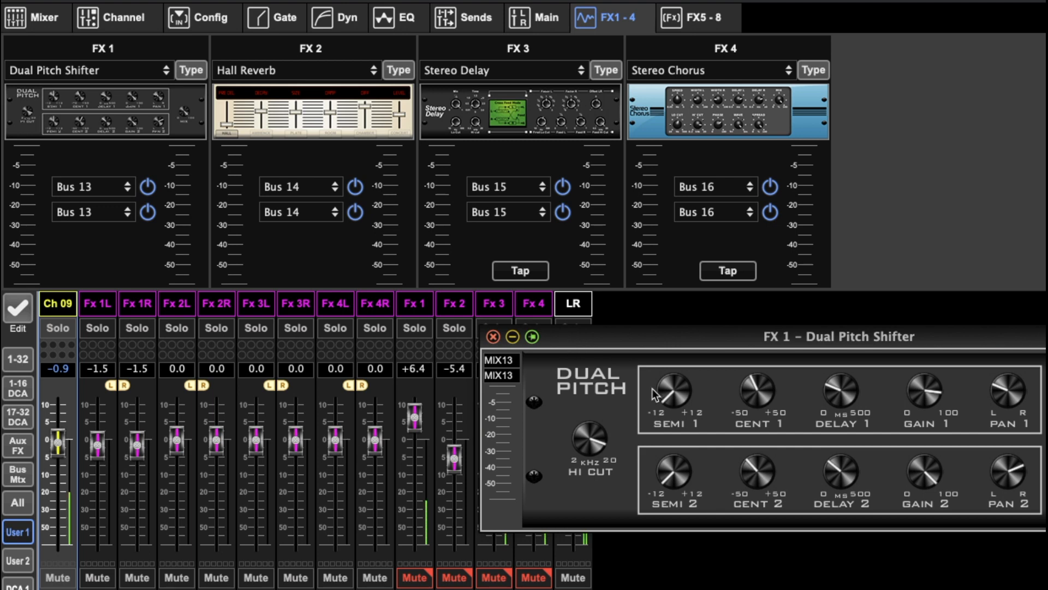
{"action": "mouse_move", "coordinate": [587, 434]}
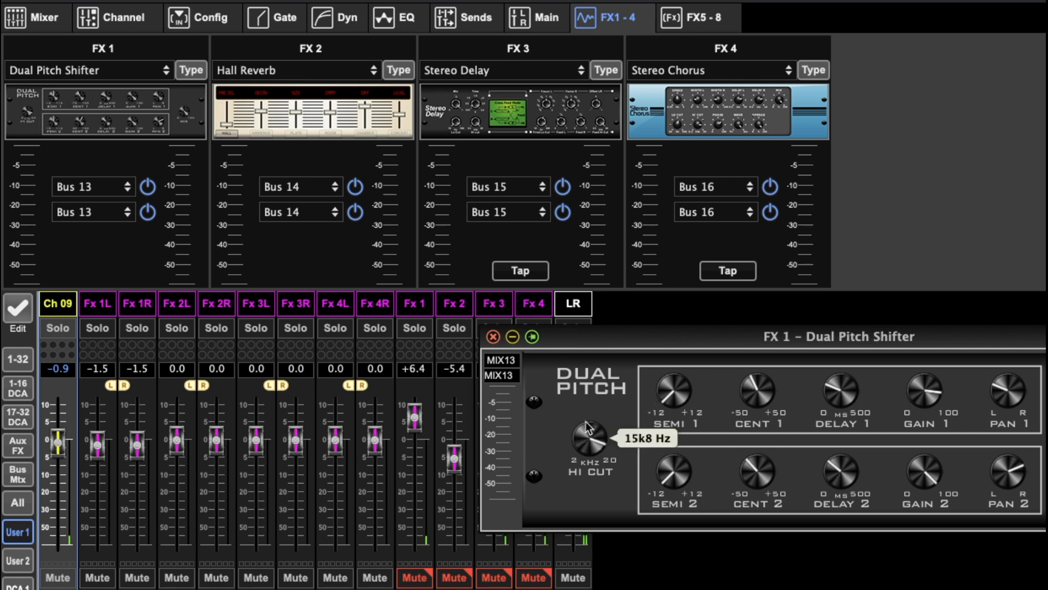
{"action": "left_click", "coordinate": [492, 338]}
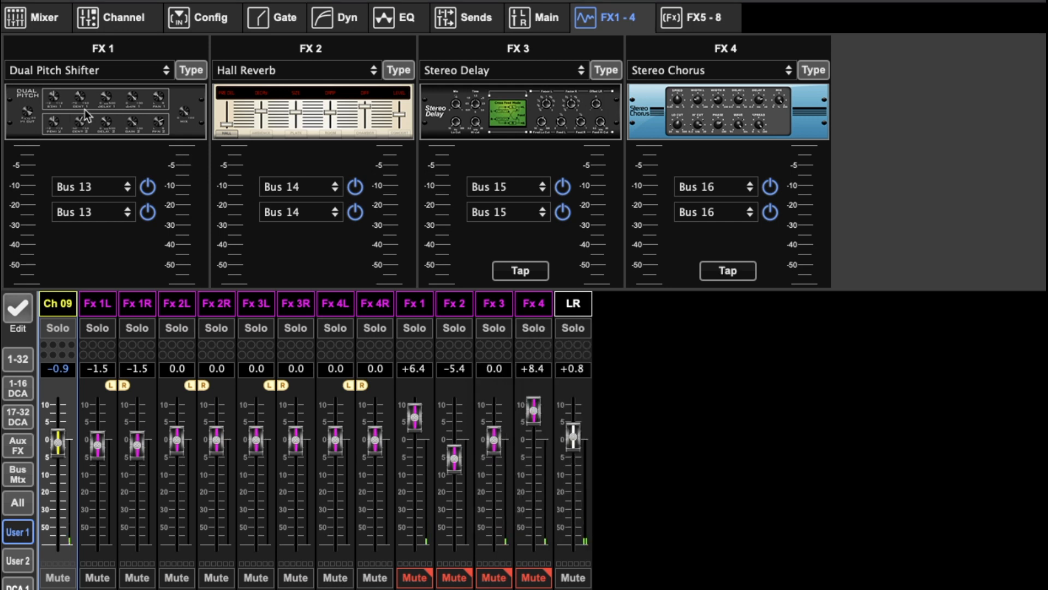
Browse the list of effect types available for FX 1 without changing the current one.
{"action": "left_click", "coordinate": [109, 93]}
{"action": "left_click", "coordinate": [115, 71]}
{"action": "scroll", "coordinate": [120, 80], "scroll_direction": "up", "scroll_amount": 2}
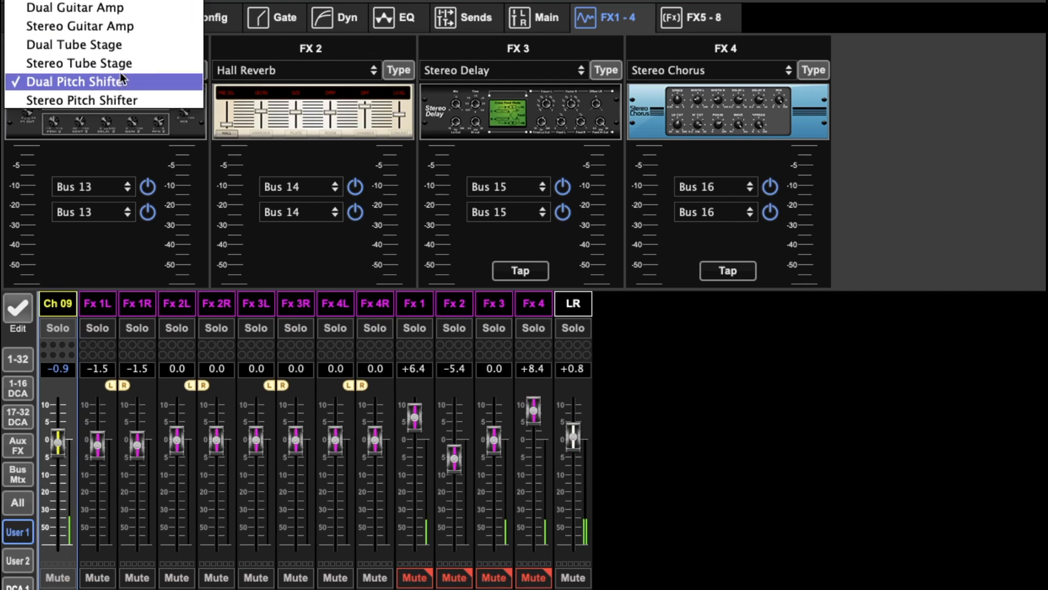
{"action": "scroll", "coordinate": [120, 79], "scroll_direction": "up", "scroll_amount": 10}
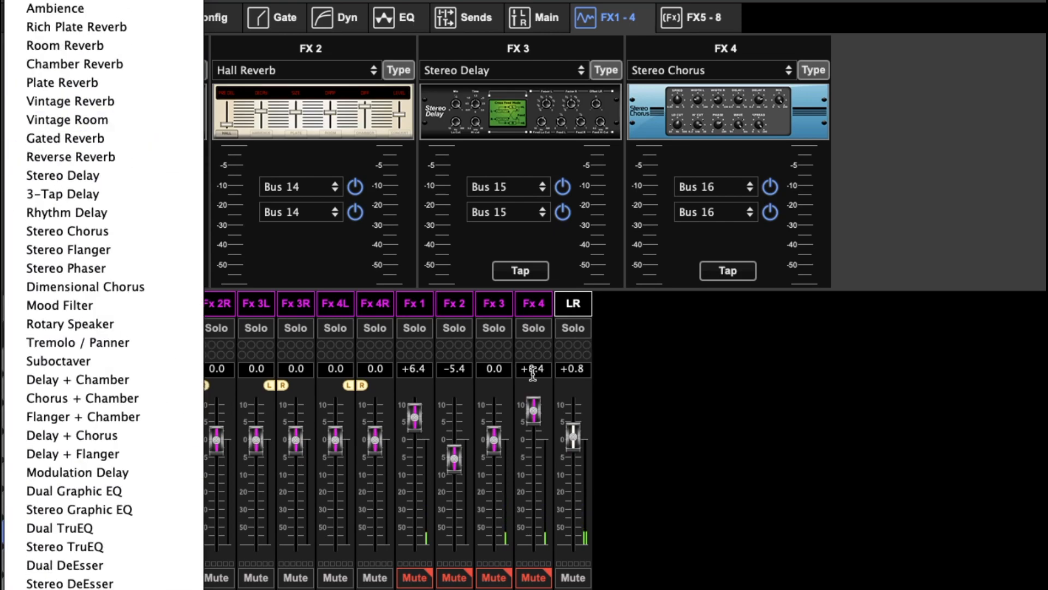
{"action": "left_click", "coordinate": [746, 398]}
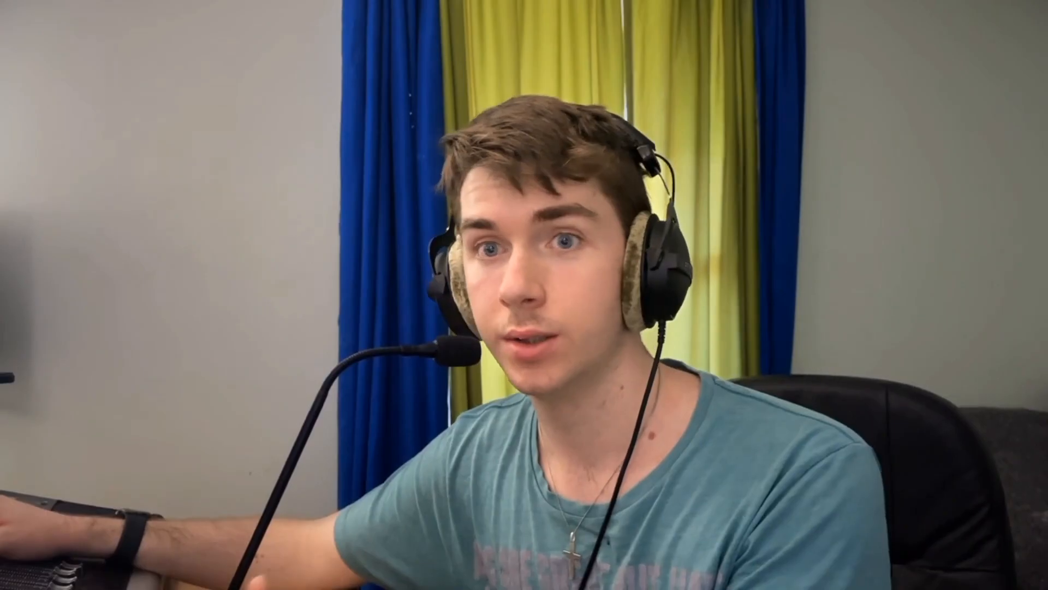